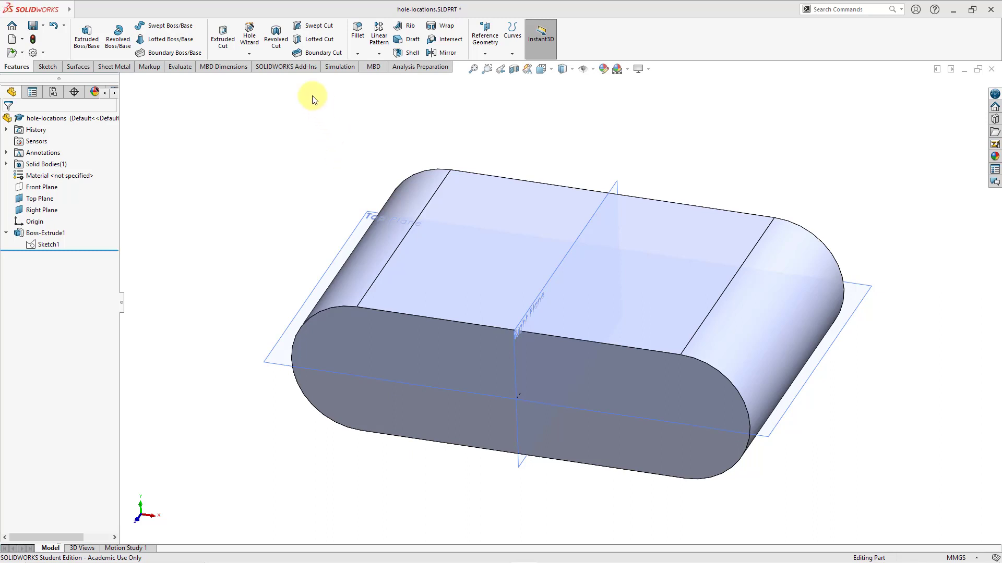
- Start a Hole Wizard counterbore for an ANSI Metric M10 hex bolt, 20 mm blind, on the flat top face
click(251, 41)
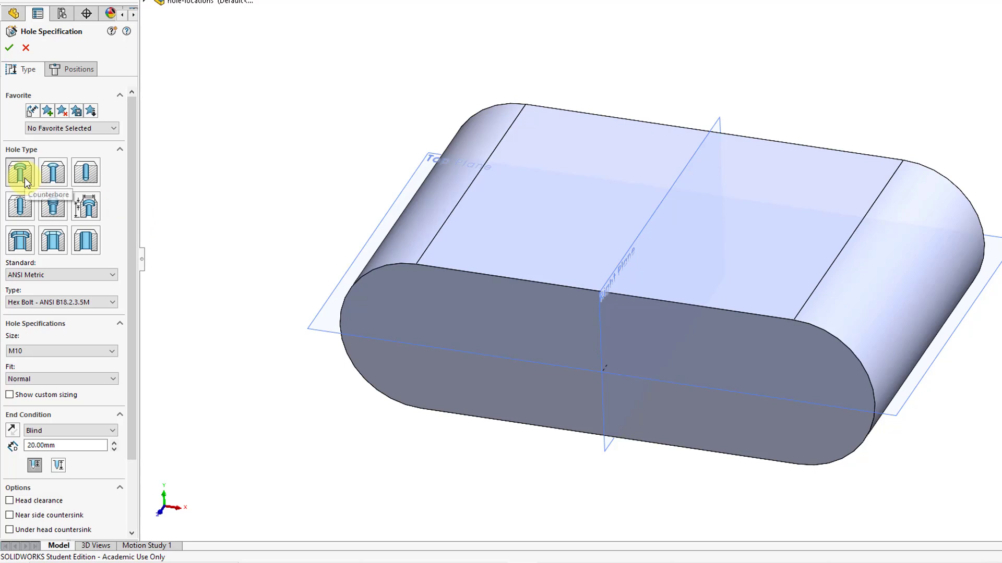
click(114, 276)
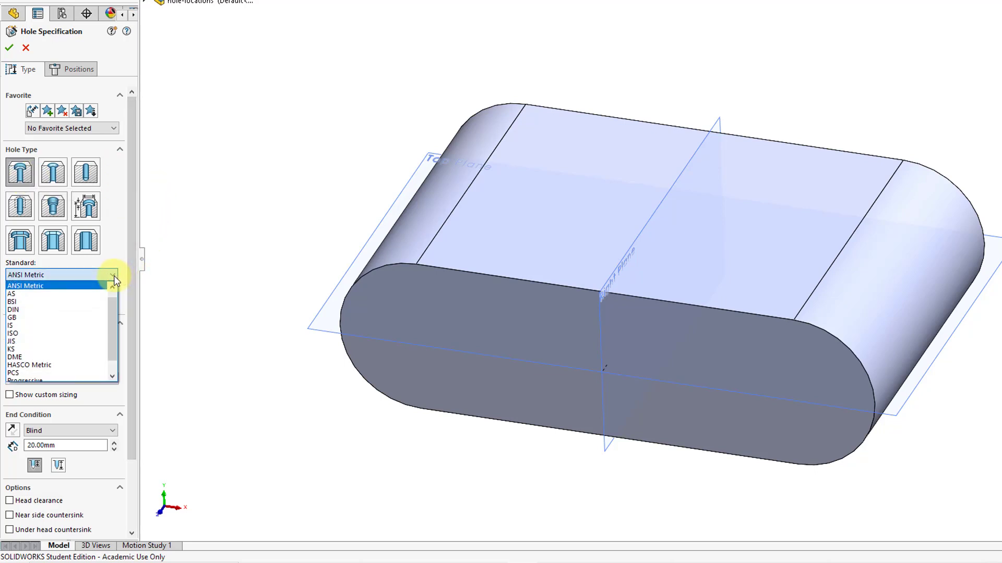
click(114, 275)
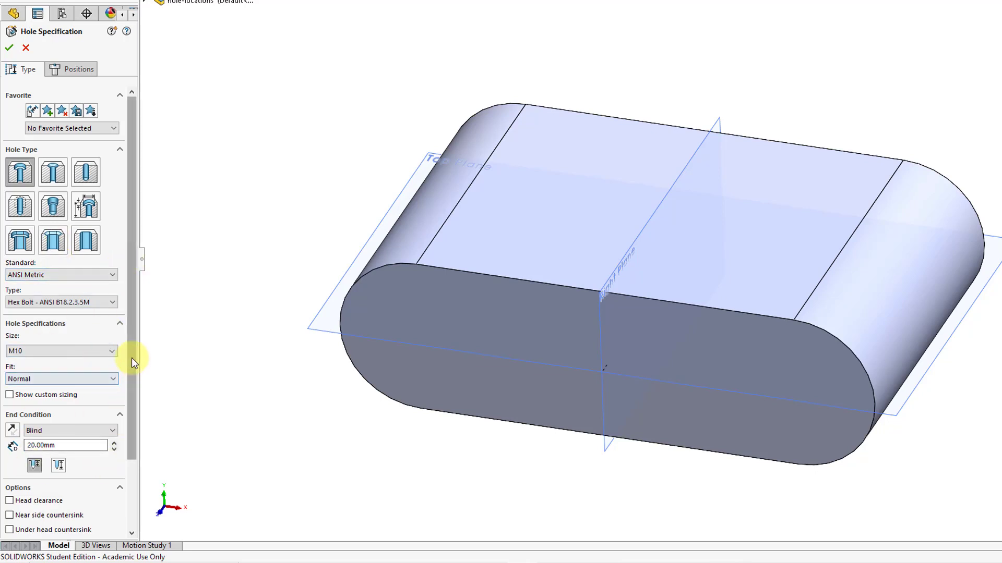
drag(132, 358, 145, 324)
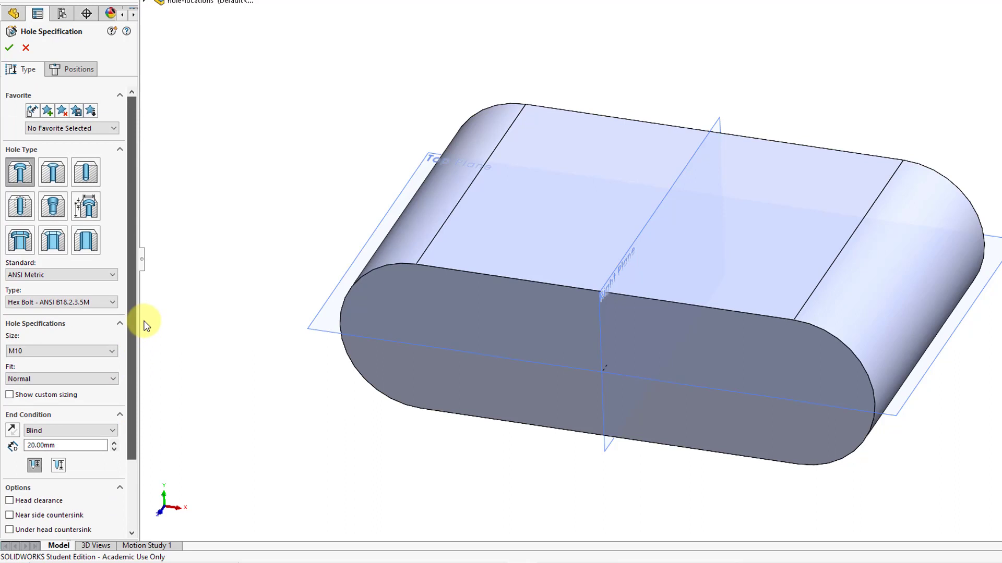
click(79, 72)
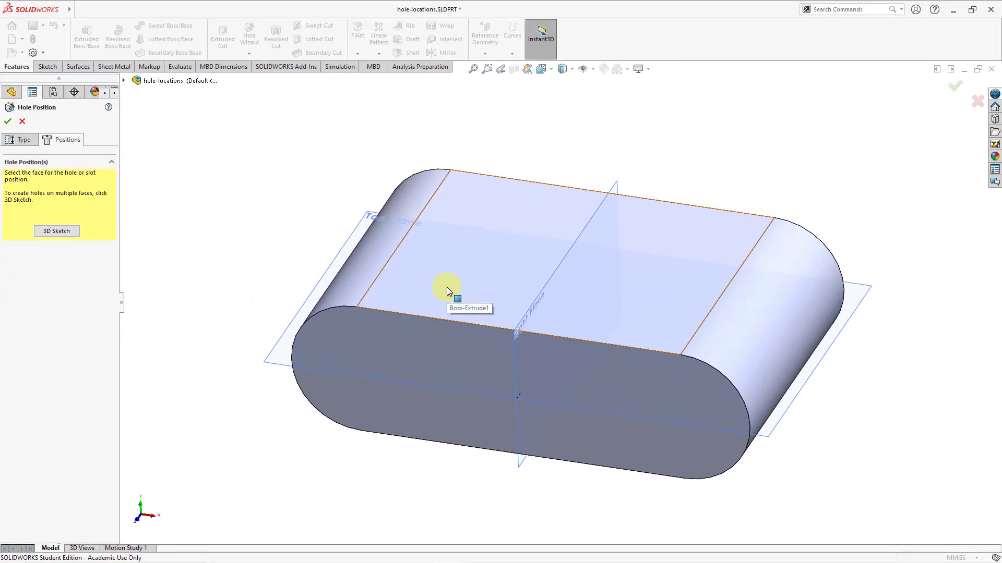
click(447, 287)
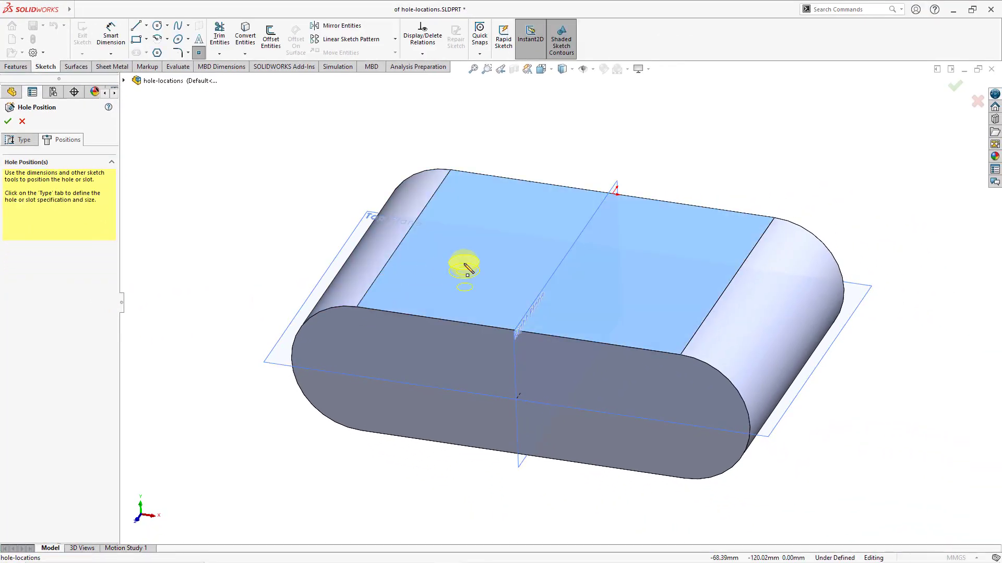
- Place four counterbore hole points in a rough rectangle on the top face, two on each side of the Right Plane
click(426, 280)
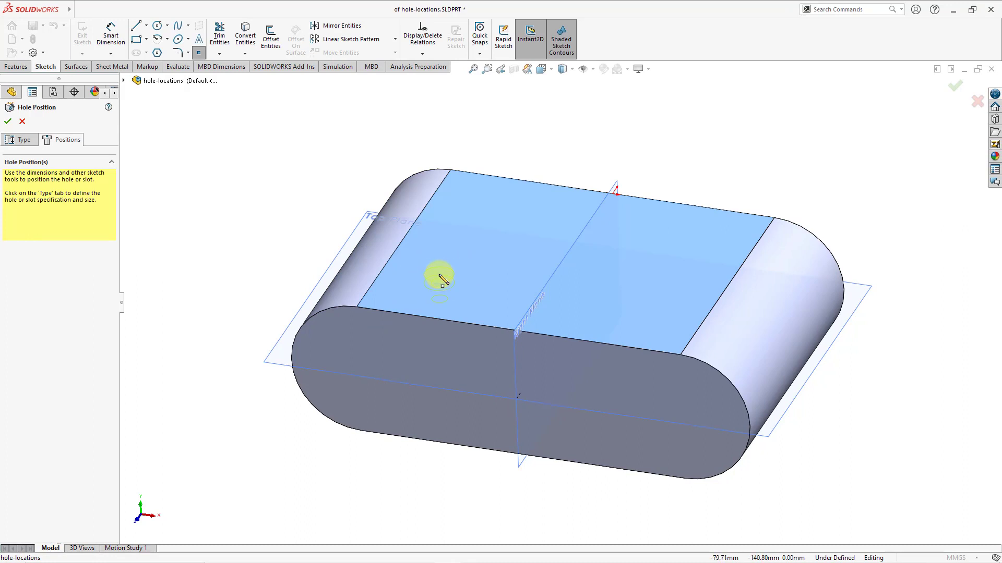
click(440, 275)
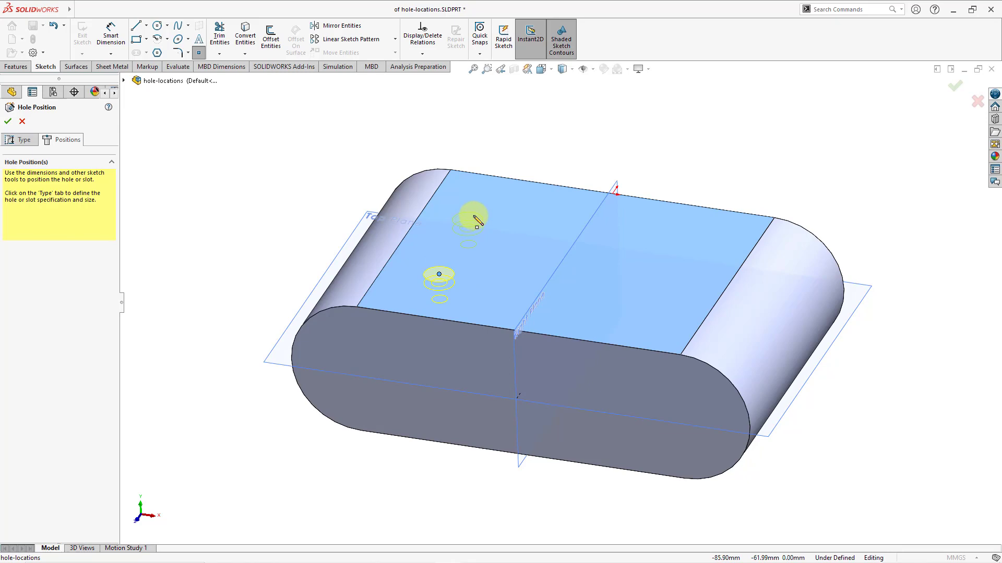
mouse_move(476, 212)
middle_down()
mouse_move(509, 219)
mouse_move(496, 273)
mouse_move(481, 279)
mouse_move(496, 261)
mouse_move(481, 245)
middle_up()
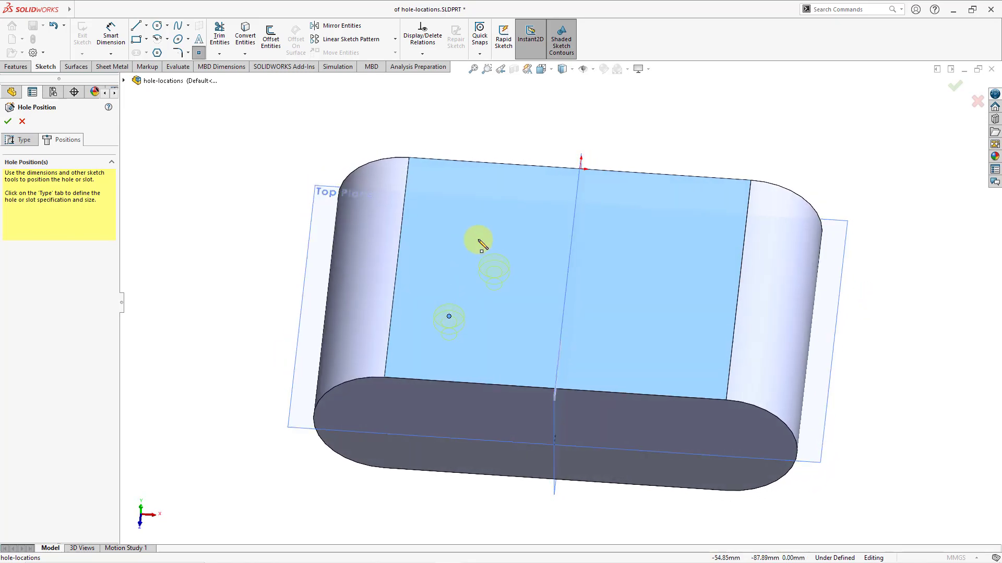
click(461, 210)
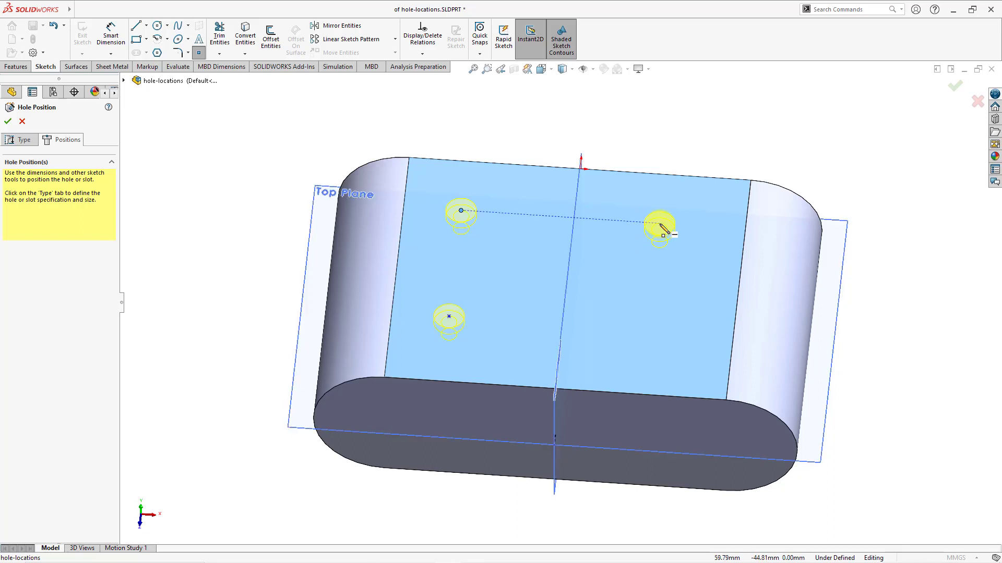
click(660, 224)
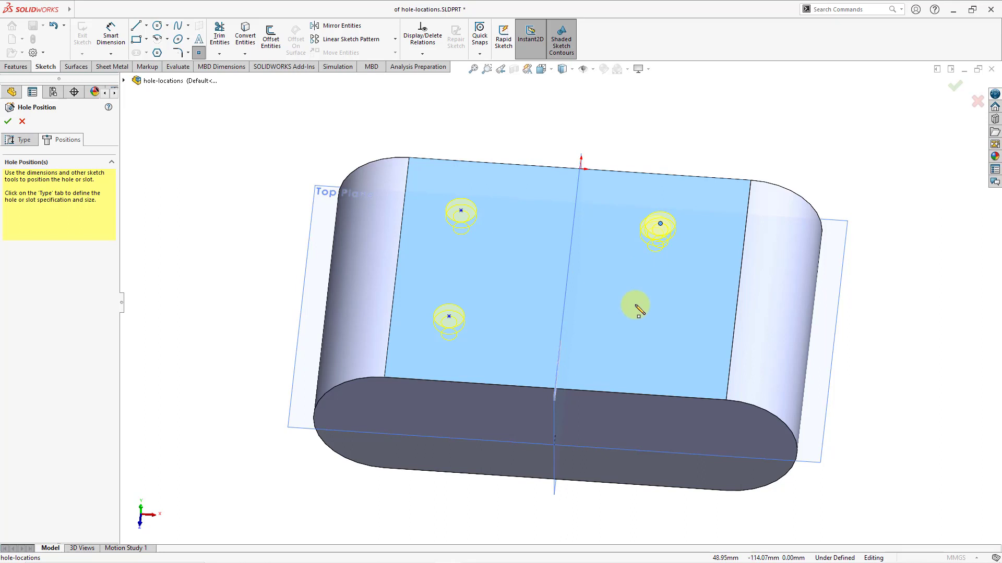
click(648, 329)
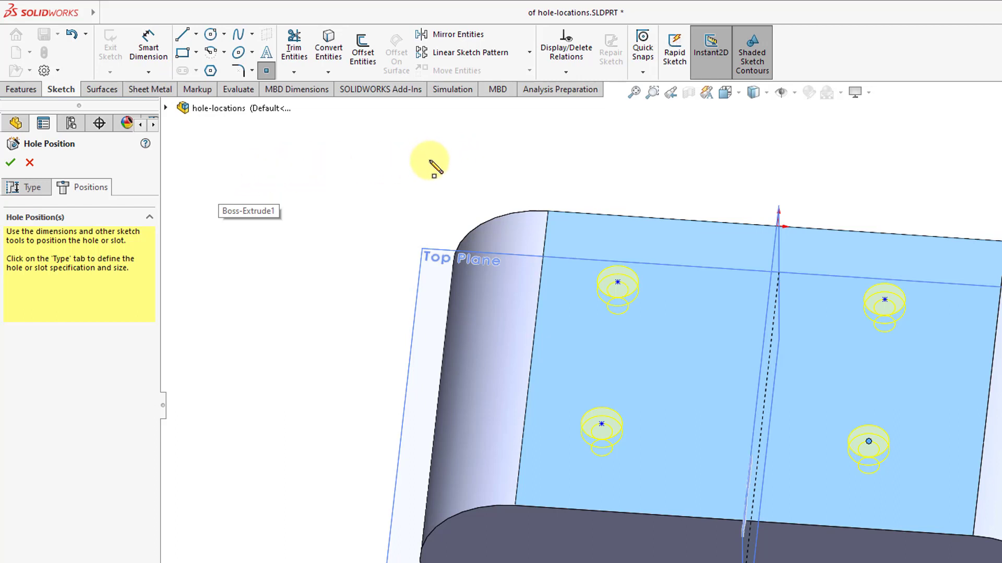
click(715, 358)
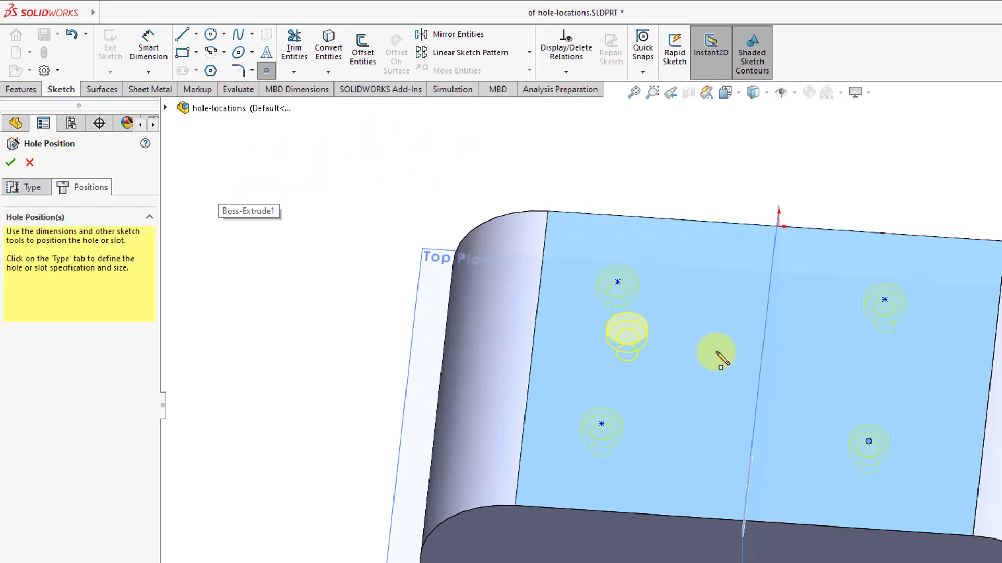
- Dimension the back-right hole point 60 mm from the Right Plane
click(149, 49)
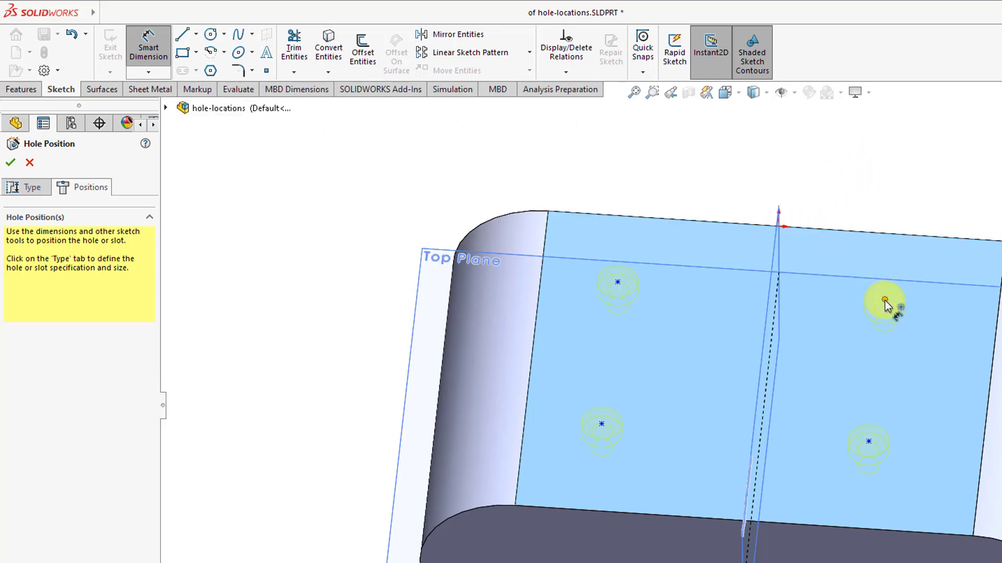
click(884, 301)
click(776, 235)
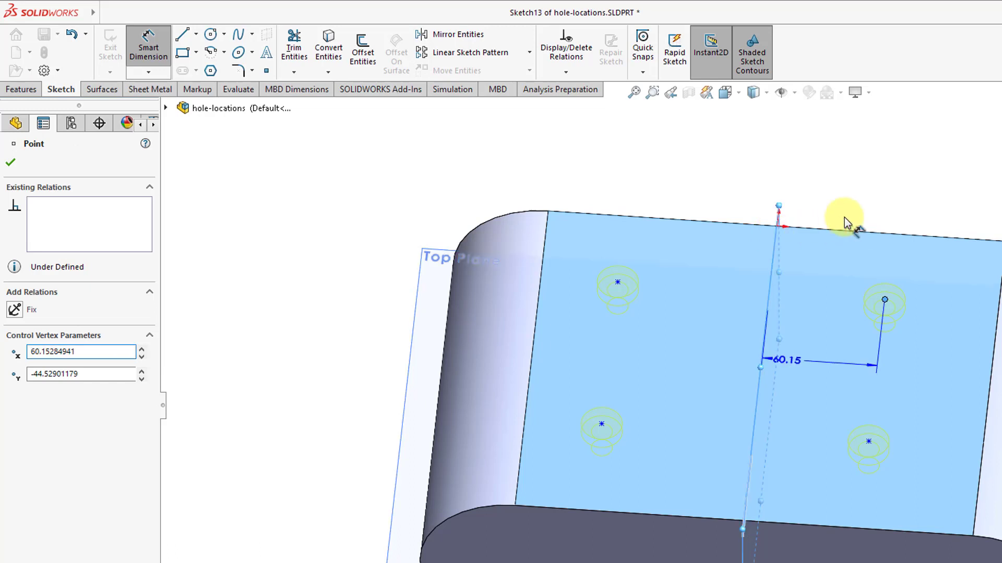
click(841, 172)
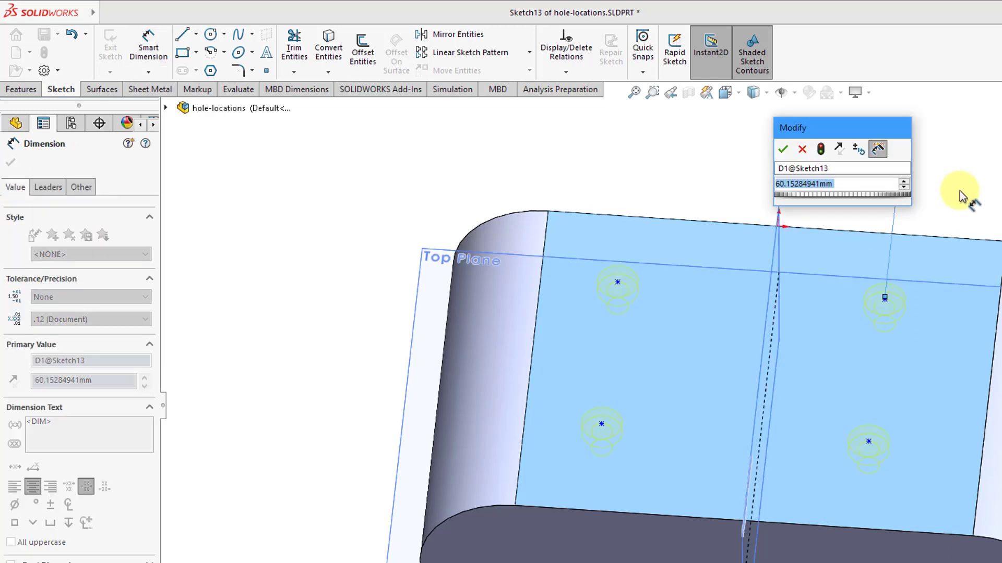
text(60)
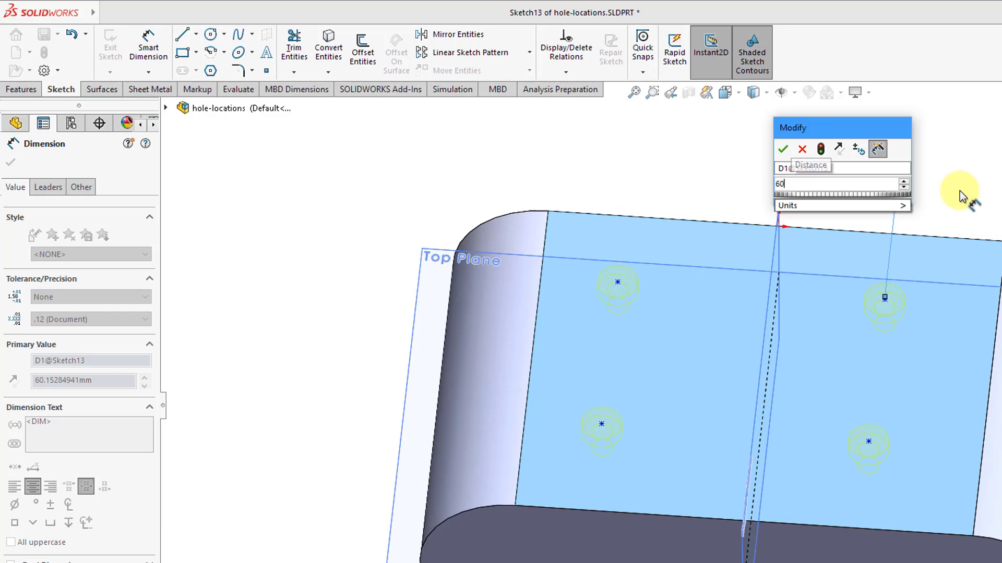
key(Return)
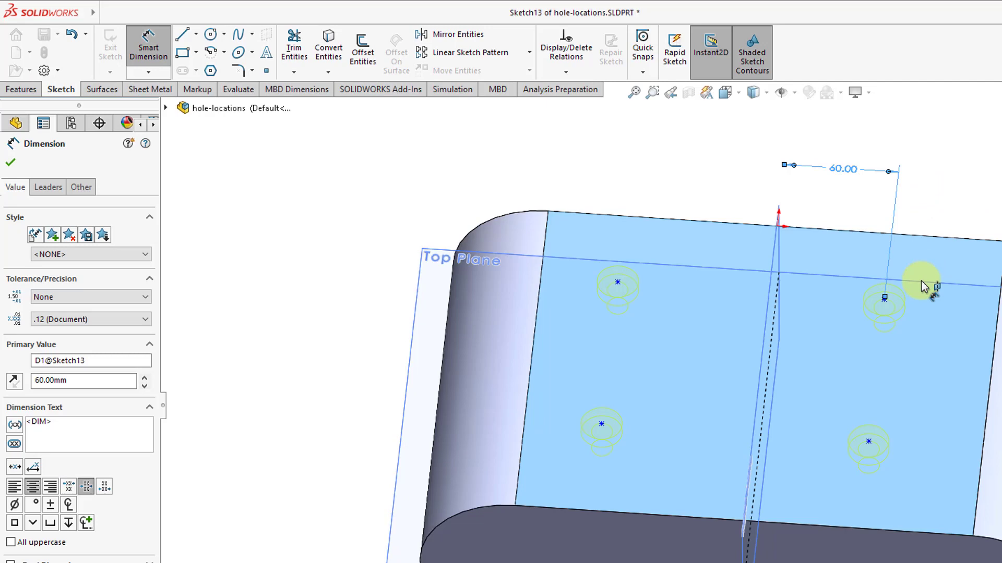
- Dimension the back-right hole point 40 mm from the back edge of the top face
click(884, 303)
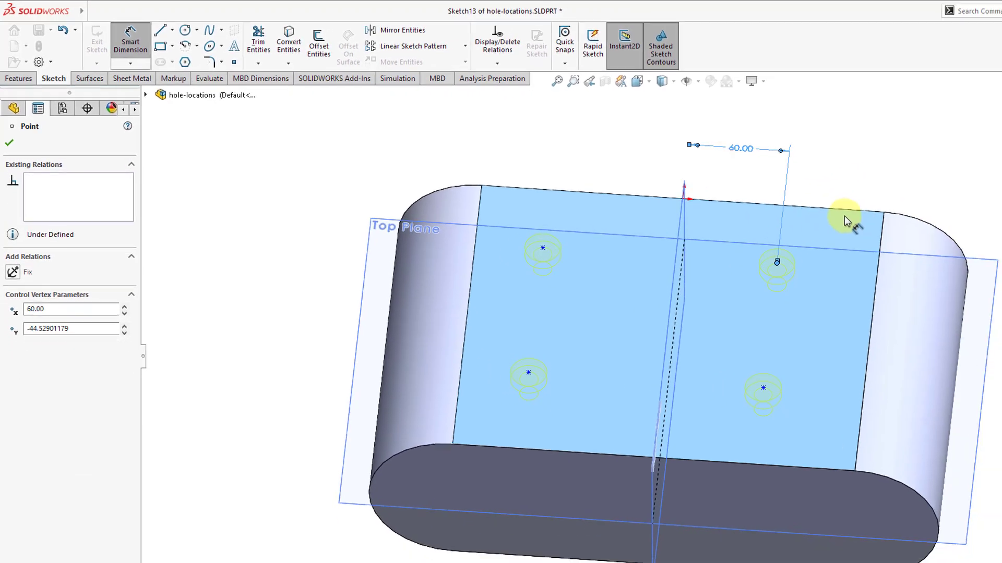
click(966, 241)
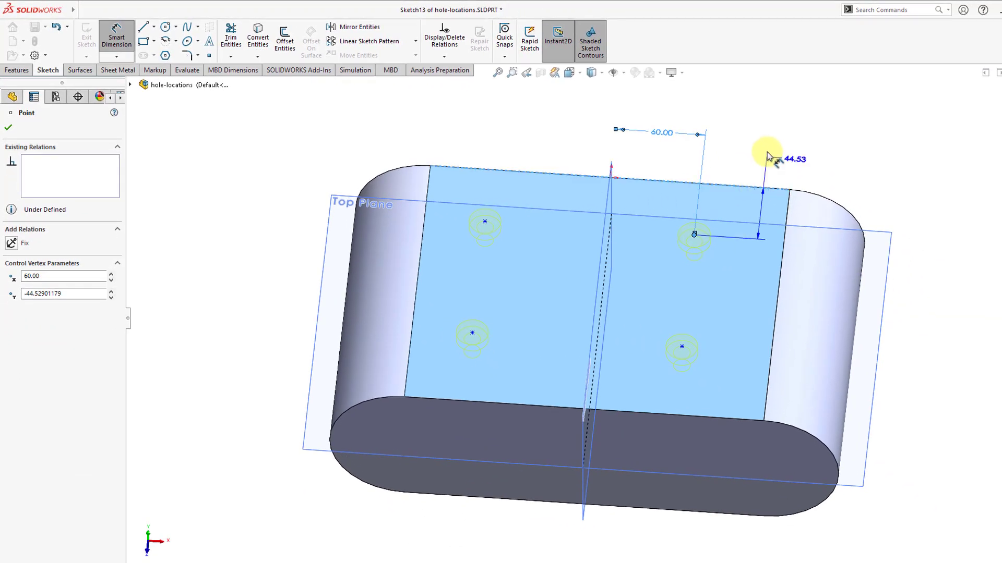
click(775, 160)
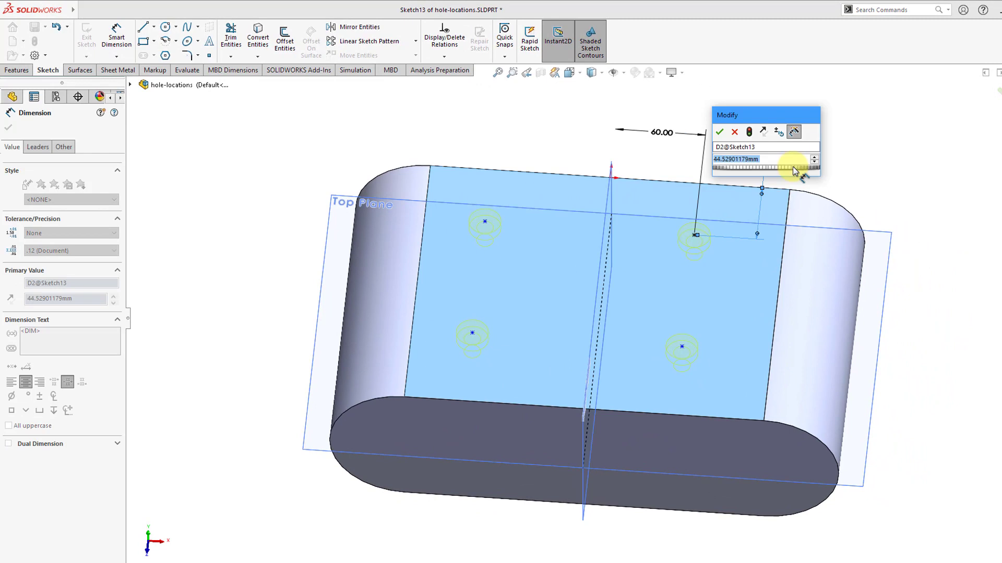
text(40)
key(Return)
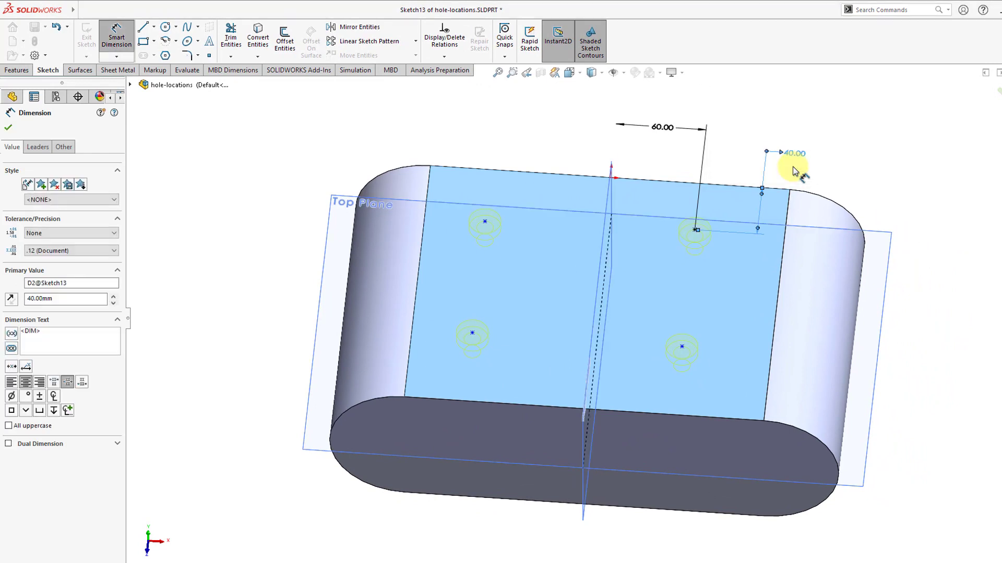
- Set the distance between the front-right and back-right hole points to 120 mm
click(682, 347)
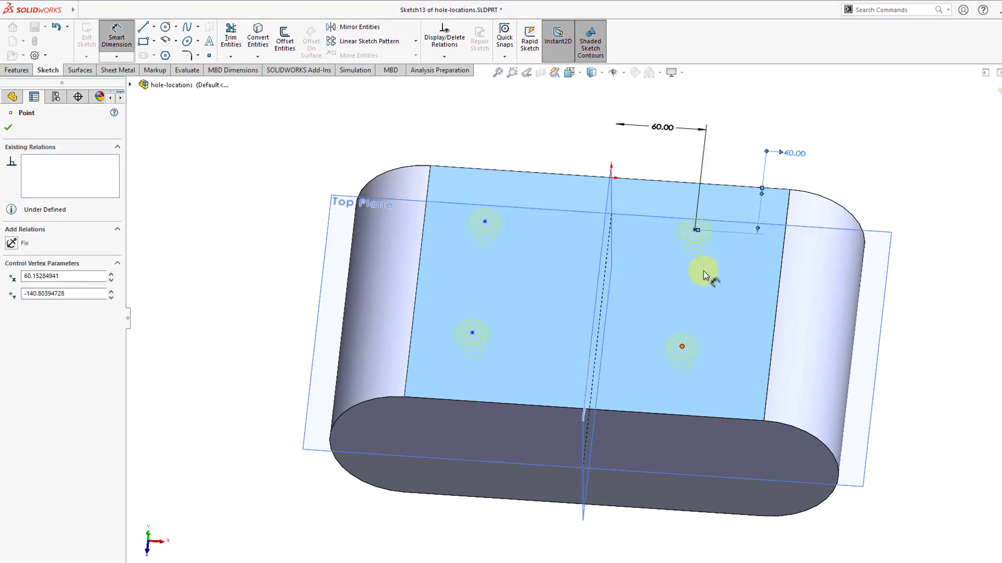
click(697, 230)
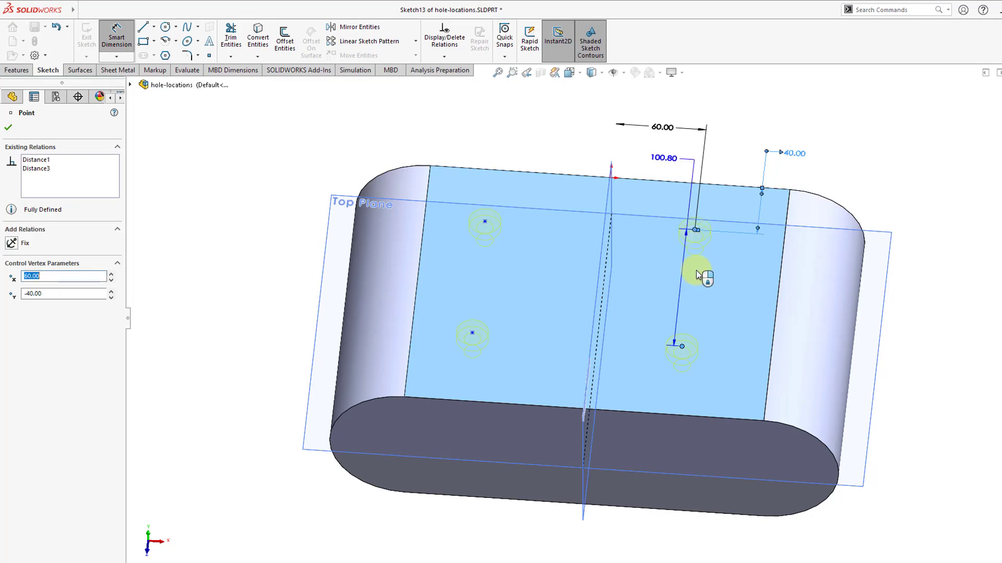
click(752, 294)
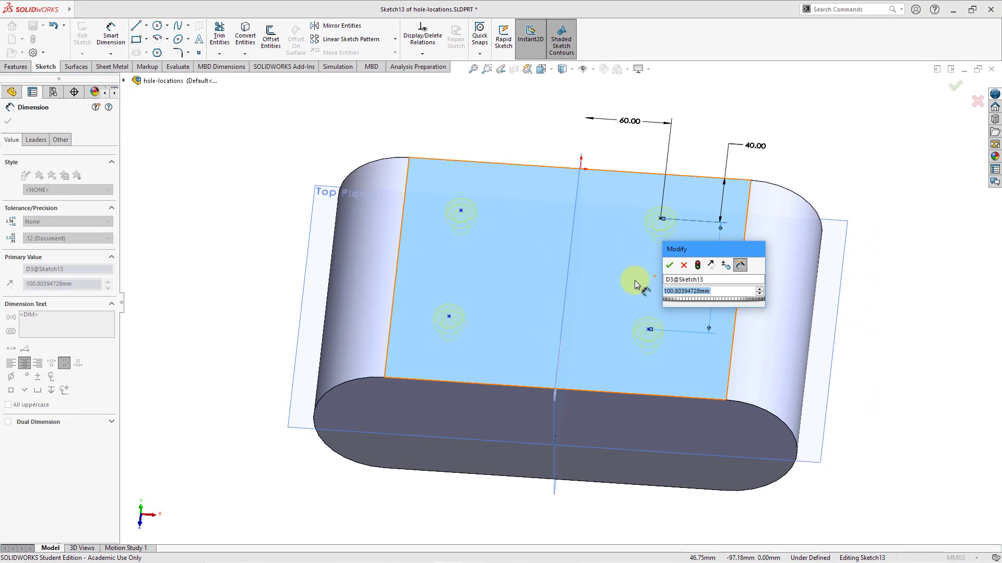
text(120)
key(Return)
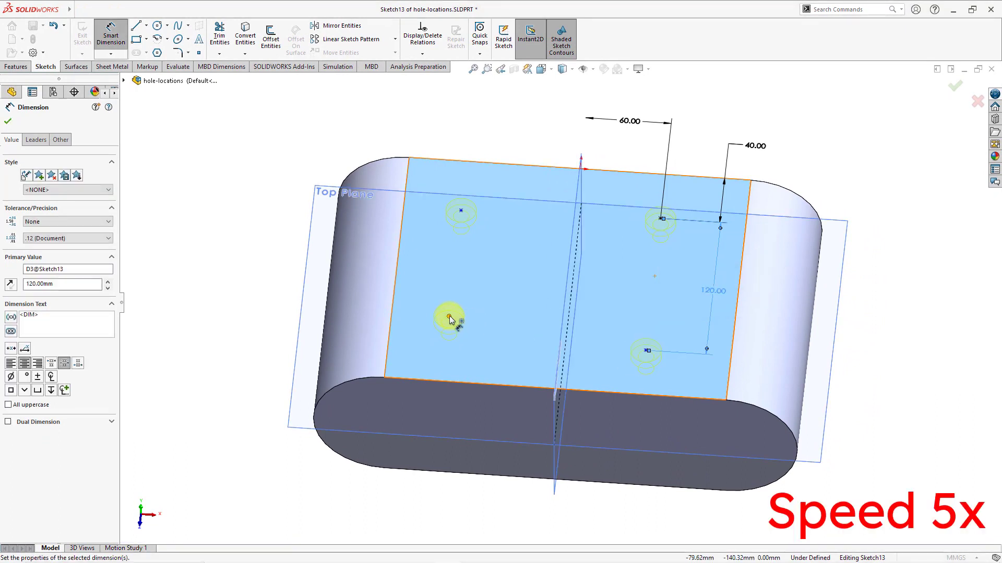
- Dimension the front-left hole point 40 mm from the front edge of the top face
click(449, 316)
click(409, 379)
click(397, 350)
text(40)
key(Return)
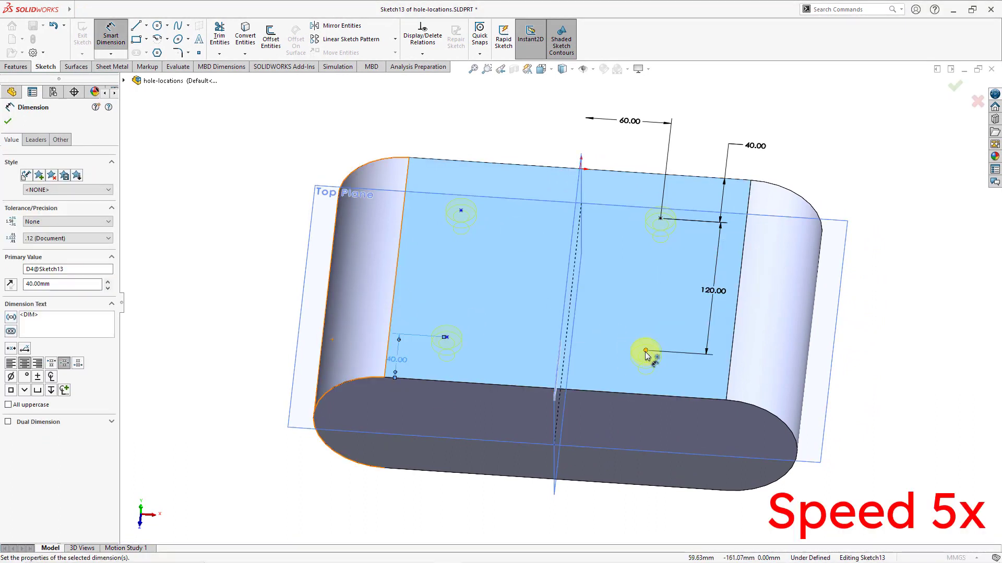
- Dimension the front-left hole point 60 mm from the Right Plane
click(547, 380)
click(427, 409)
text(60)
key(Return)
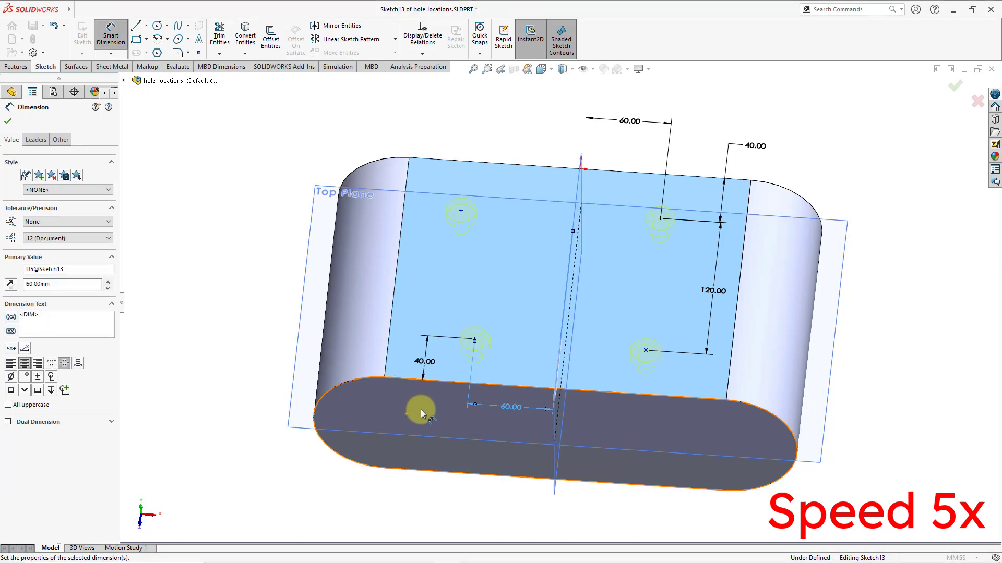
- Set the distance between the front-left and back-left hole points to 120 mm
click(462, 211)
click(474, 339)
click(429, 271)
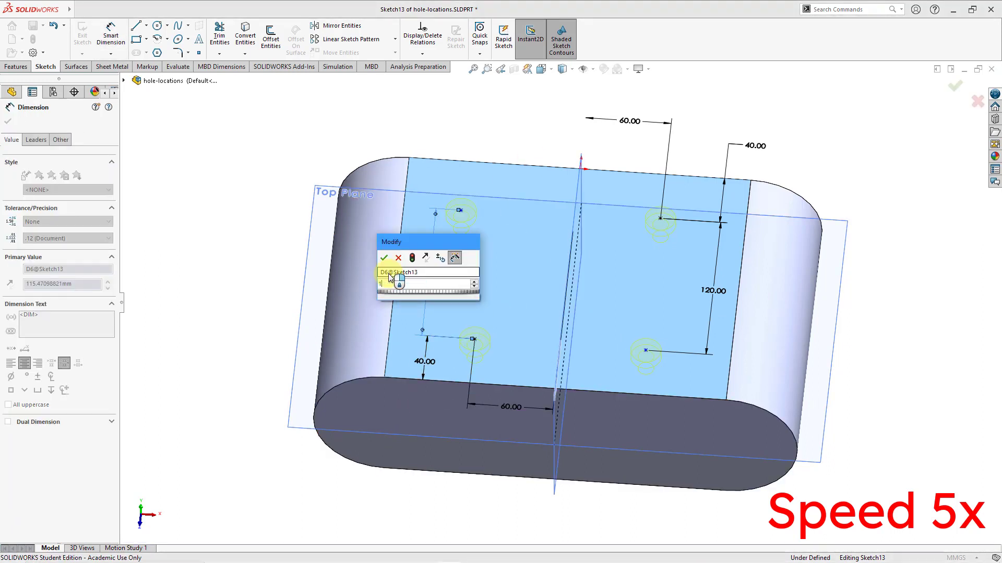
text(120)
key(Return)
- Dimension the back-left hole point 60 mm from the Right Plane
click(460, 205)
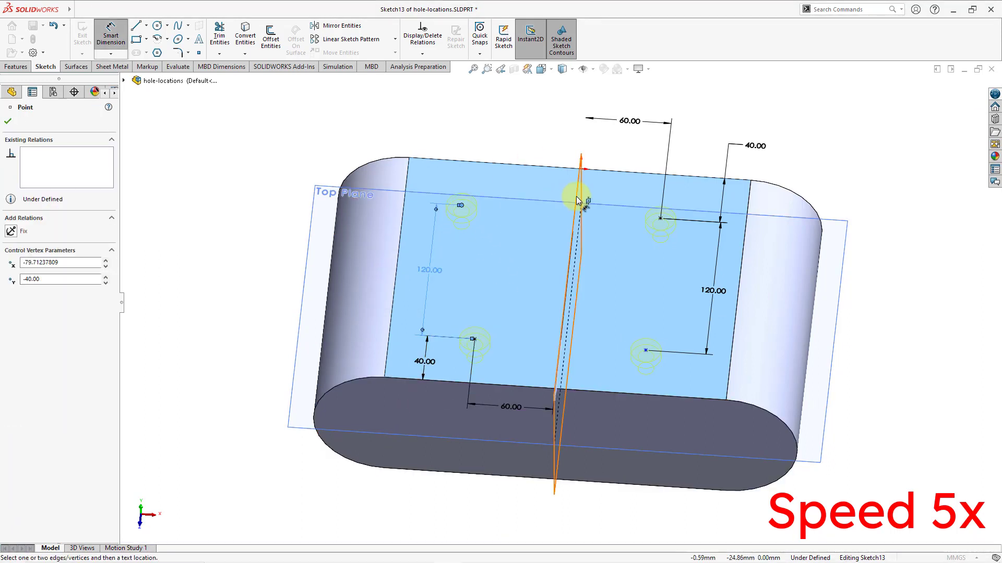
click(577, 197)
click(451, 121)
text(60)
key(Return)
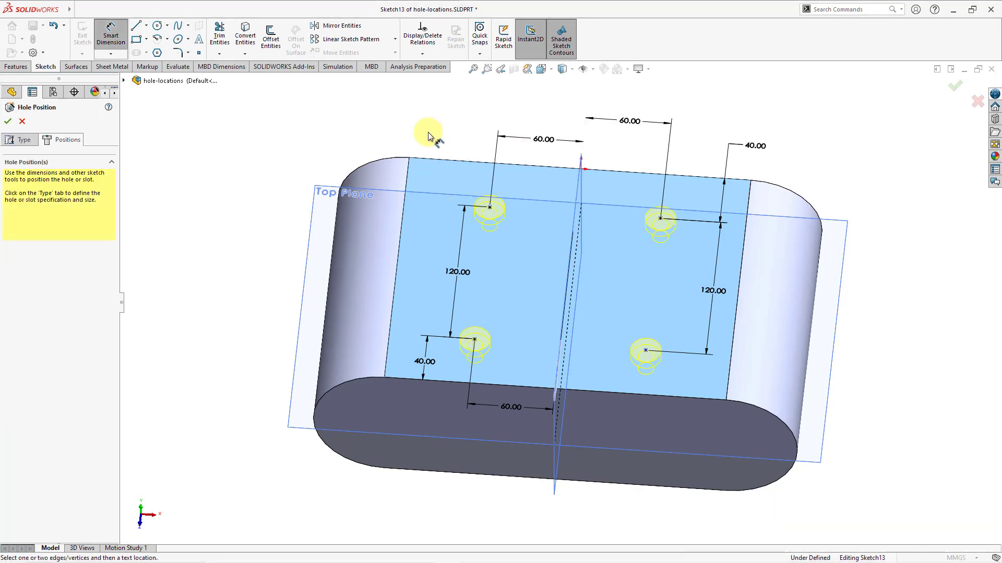
- Finish dimensioning and accept the hole positions to create the four M10 counterbore holes
middle_drag(469, 169, 476, 191)
key(Escape)
key(Return)
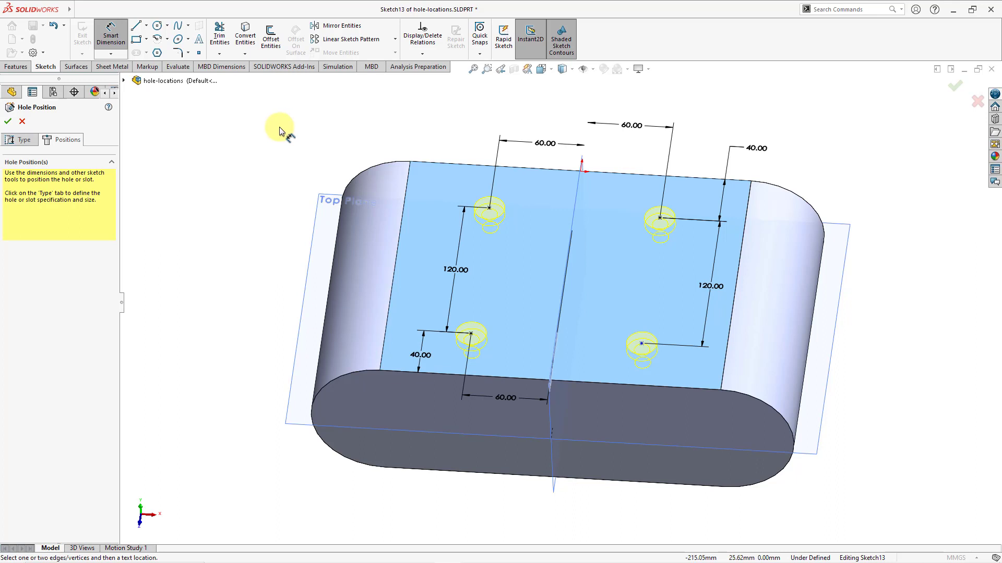
click(8, 124)
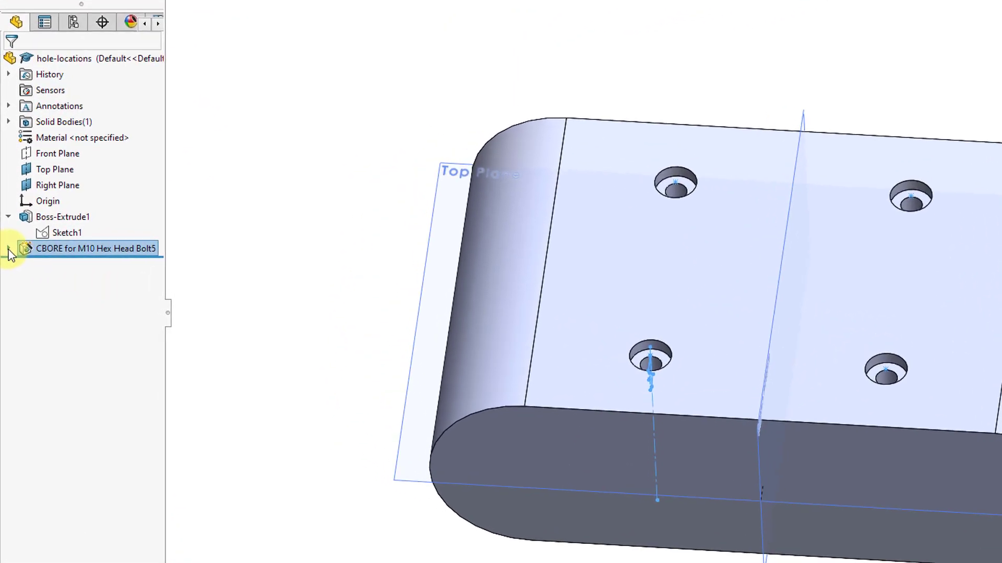
- Expand the M10 counterbore hole feature and select its hole position sketch to examine the locating dimensions
click(8, 249)
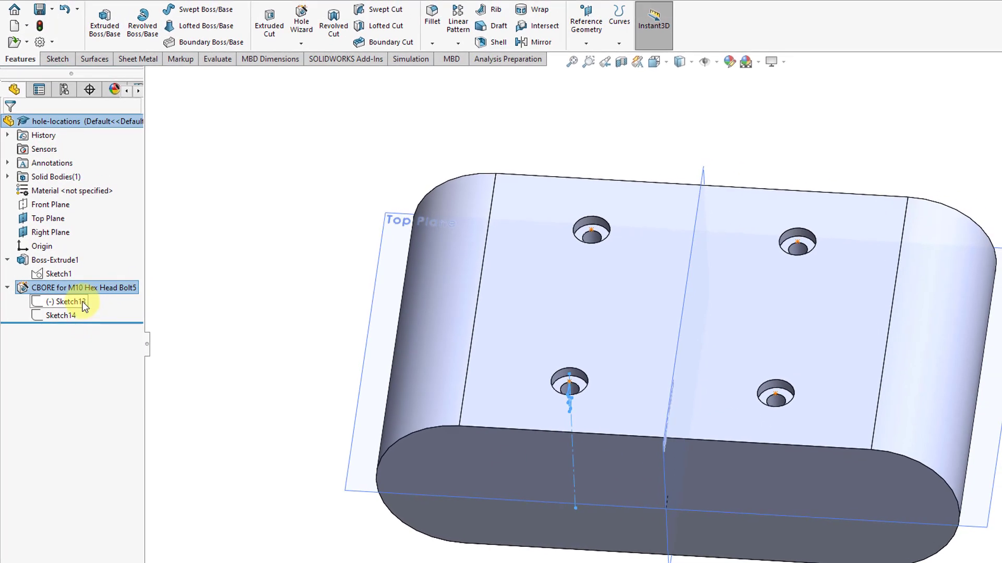
click(67, 301)
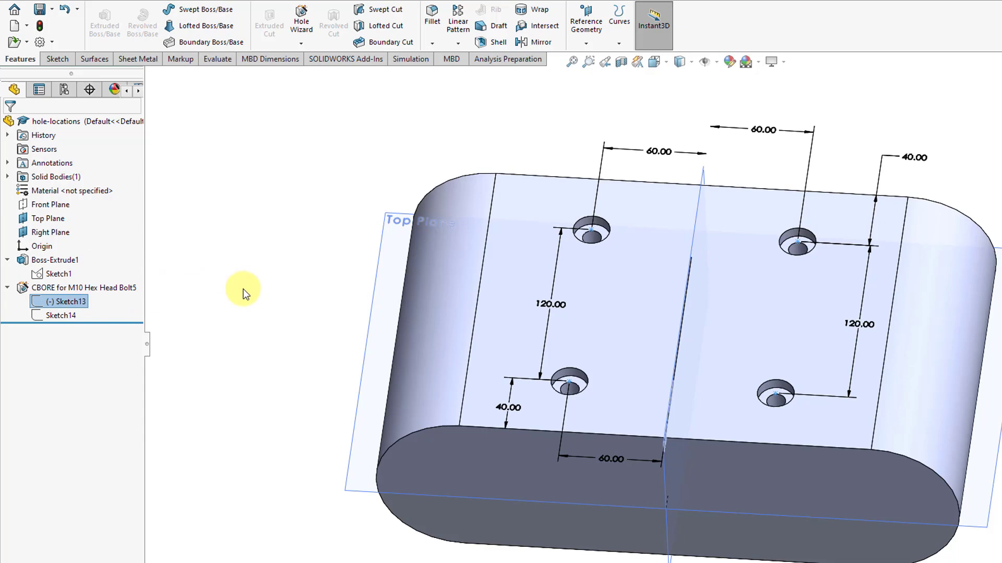
- Select the M10 counterbore feature's second sketch and examine the hole's cross-section profile from a closer, lower view
click(210, 295)
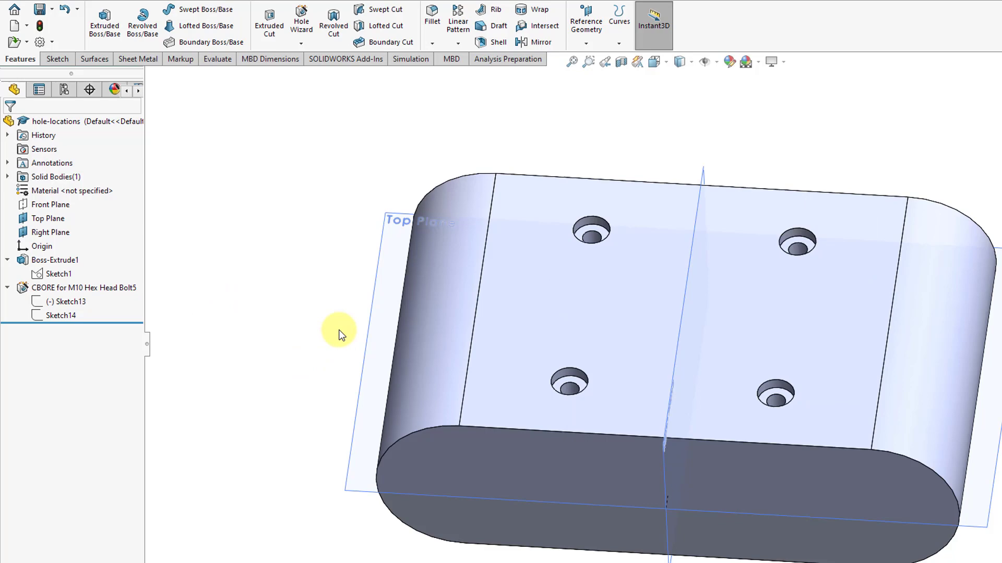
click(68, 316)
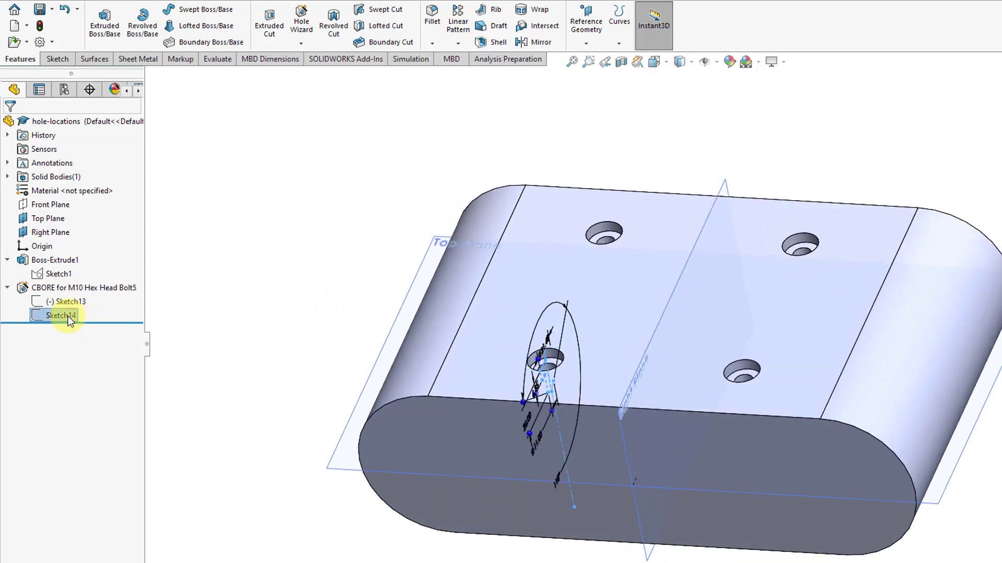
mouse_move(537, 381)
middle_down()
mouse_move(474, 306)
mouse_move(508, 370)
mouse_move(530, 371)
mouse_move(535, 325)
middle_up()
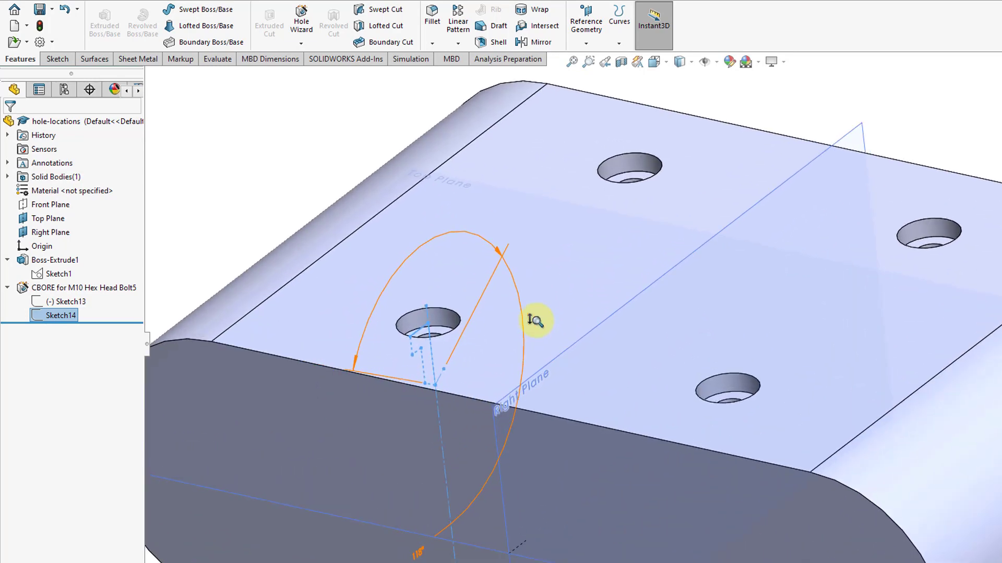
mouse_move(535, 320)
shift+middle_down()
mouse_move(530, 340)
mouse_move(578, 289)
mouse_move(543, 279)
mouse_move(533, 290)
mouse_move(556, 268)
mouse_move(480, 174)
shift+middle_up()
click(480, 174)
scroll(493, 210, up, 2)
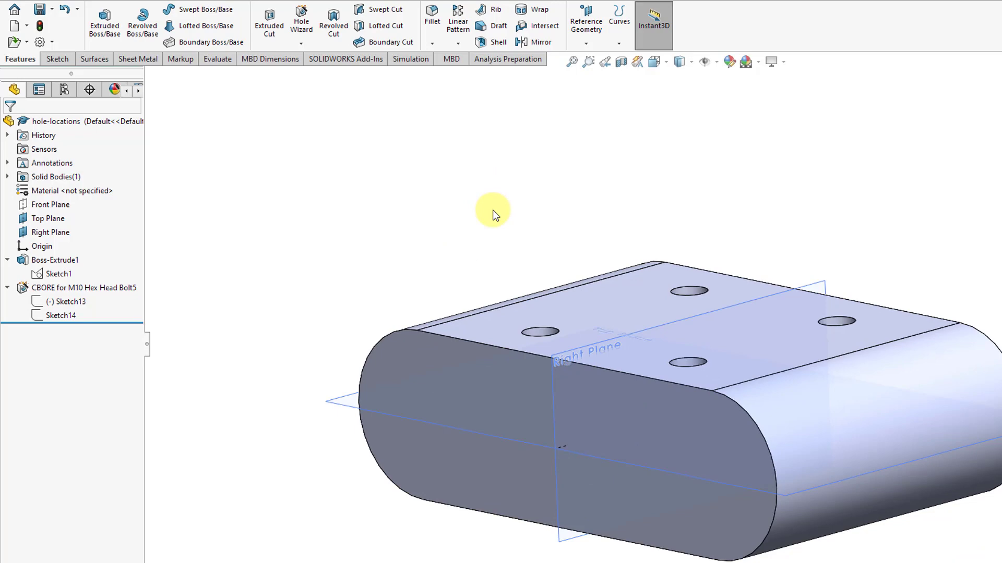
mouse_move(522, 203)
middle_down()
mouse_move(575, 199)
mouse_move(543, 219)
mouse_move(525, 216)
middle_up()
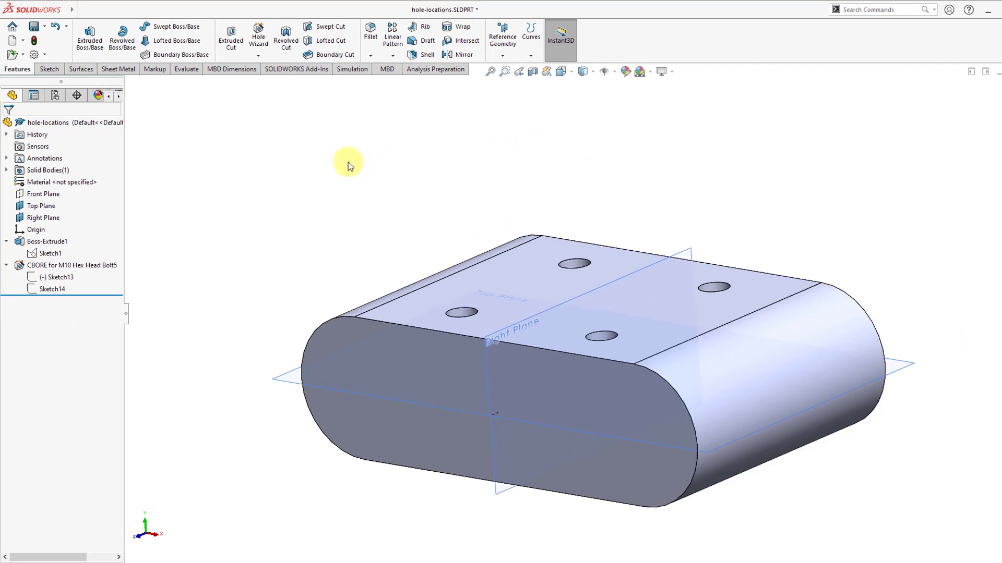
- Start another M10 counterbore hole with Hole Wizard and place its position point on the block's curved side face
click(258, 37)
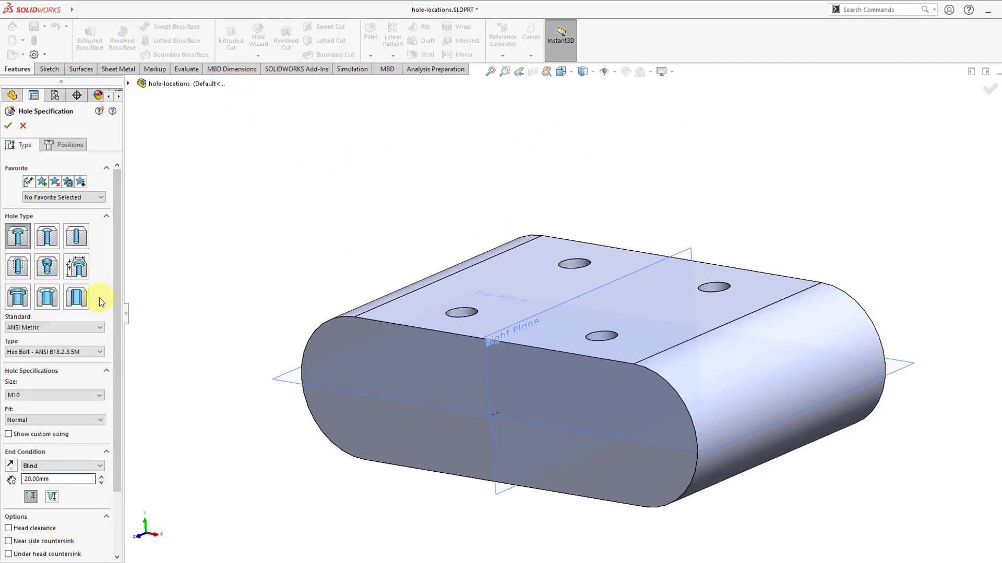
click(73, 145)
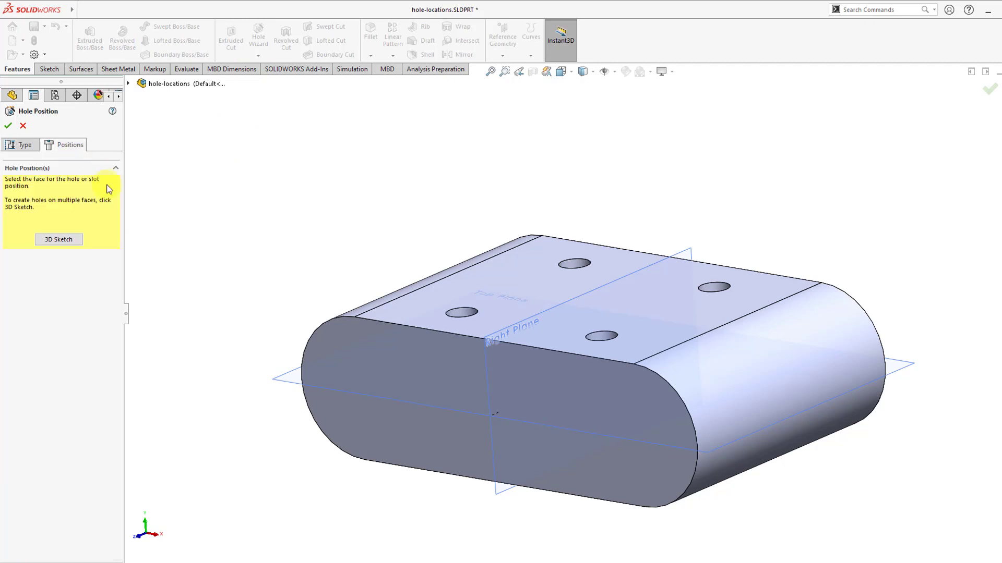
click(773, 376)
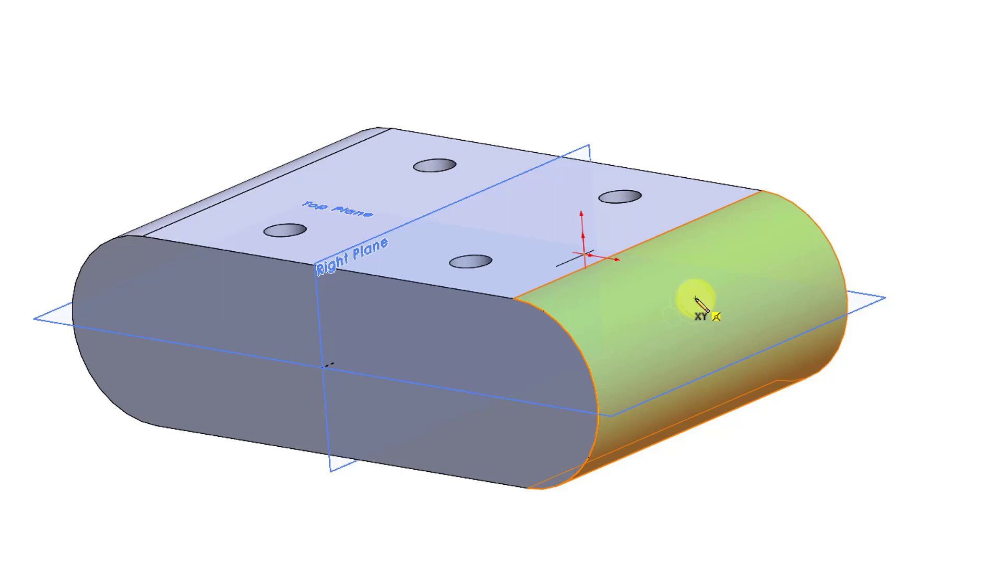
click(696, 299)
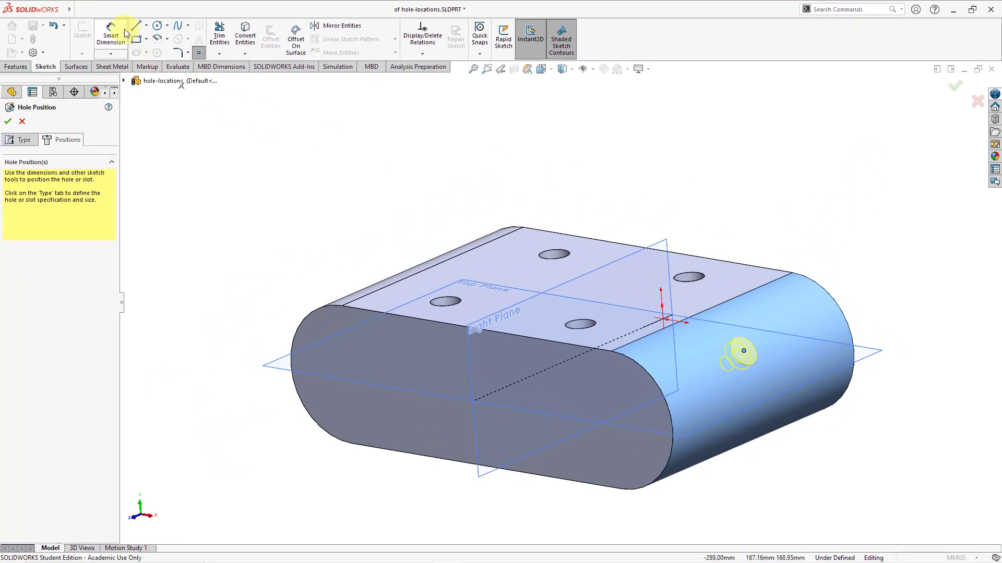
- Dimension the hole point on the curved face 100 mm from the block's flat front face
click(117, 33)
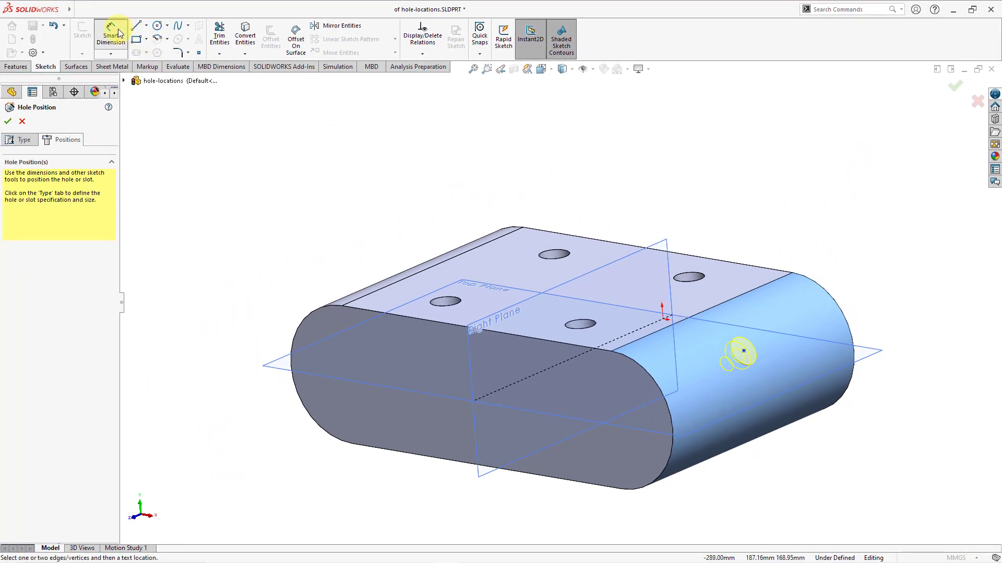
click(744, 352)
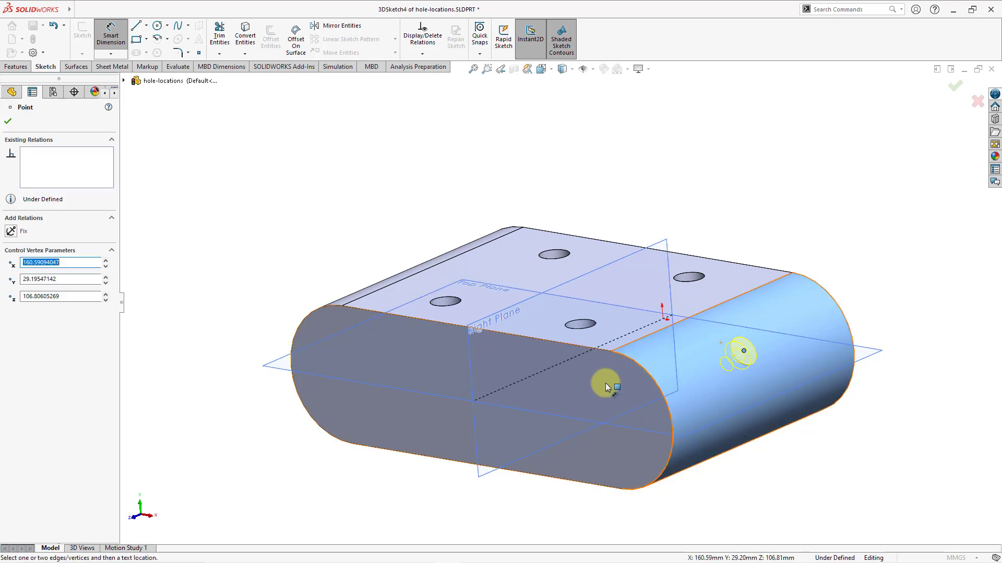
click(596, 387)
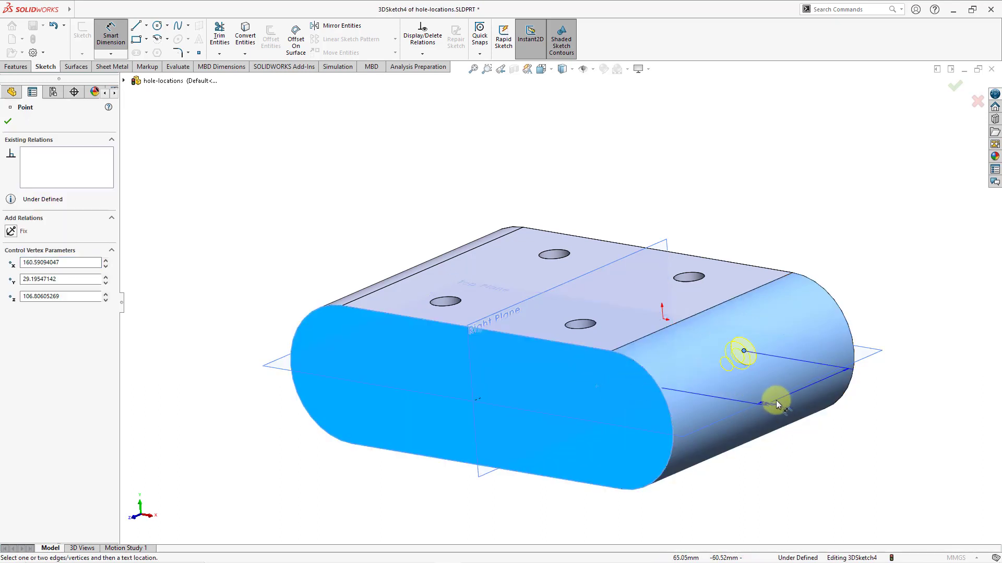
click(789, 383)
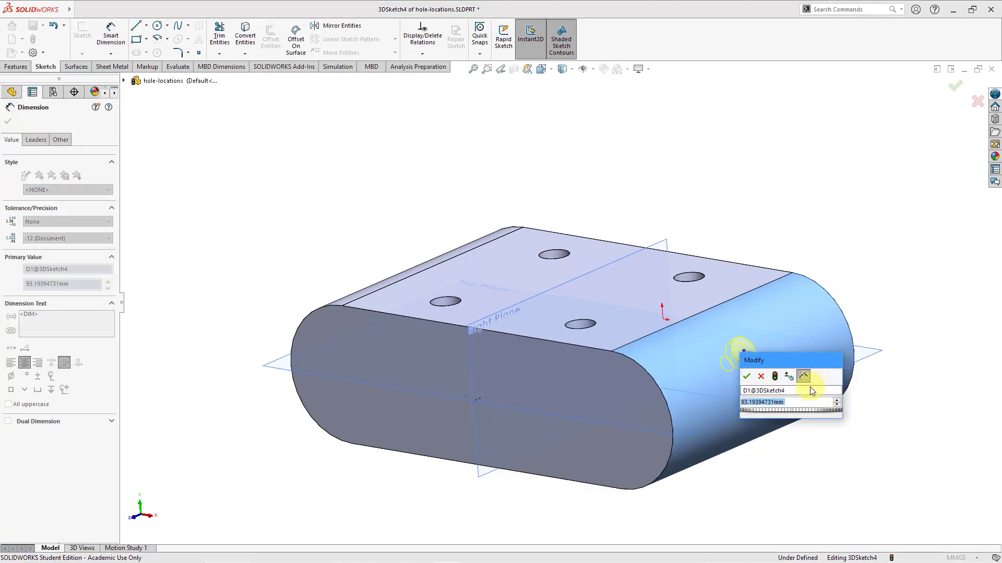
text(100)
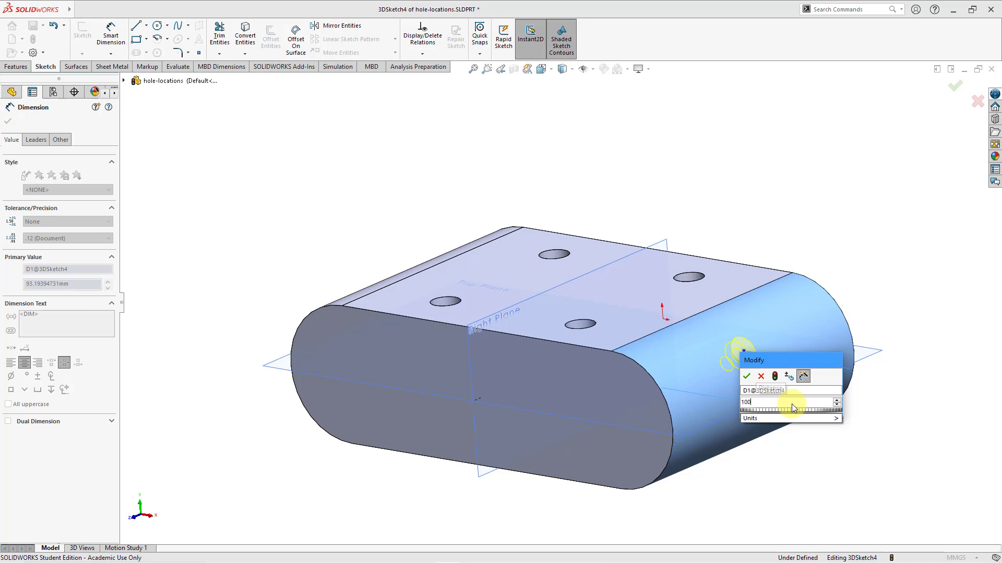
key(Return)
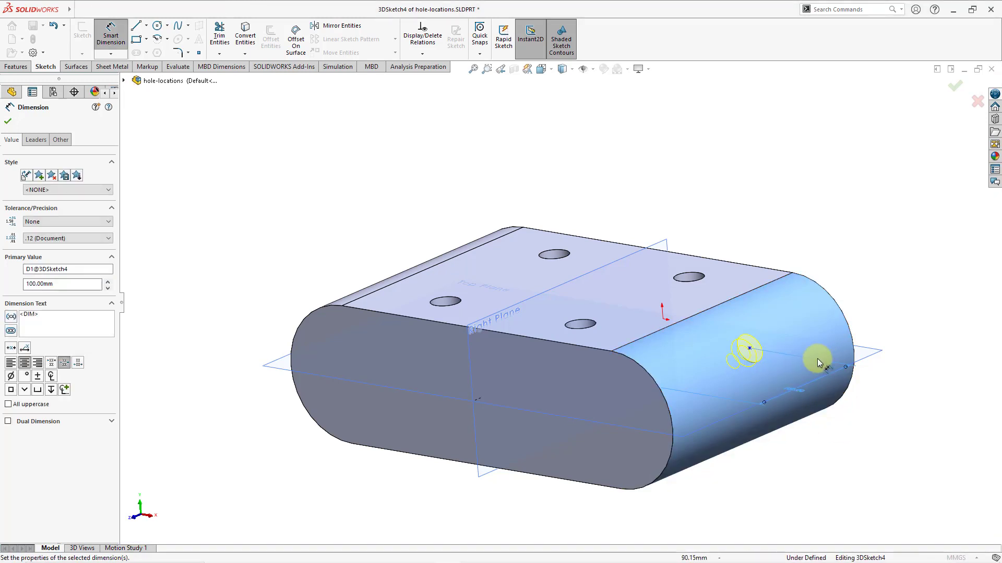
- Dimension the hole point on the curved face 30 mm from the Top Plane
click(750, 349)
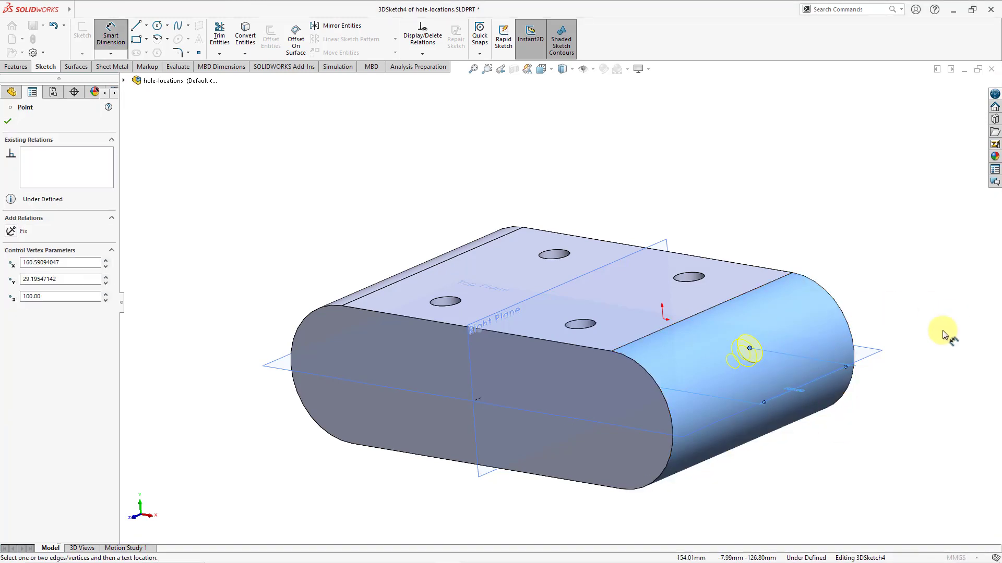
click(876, 357)
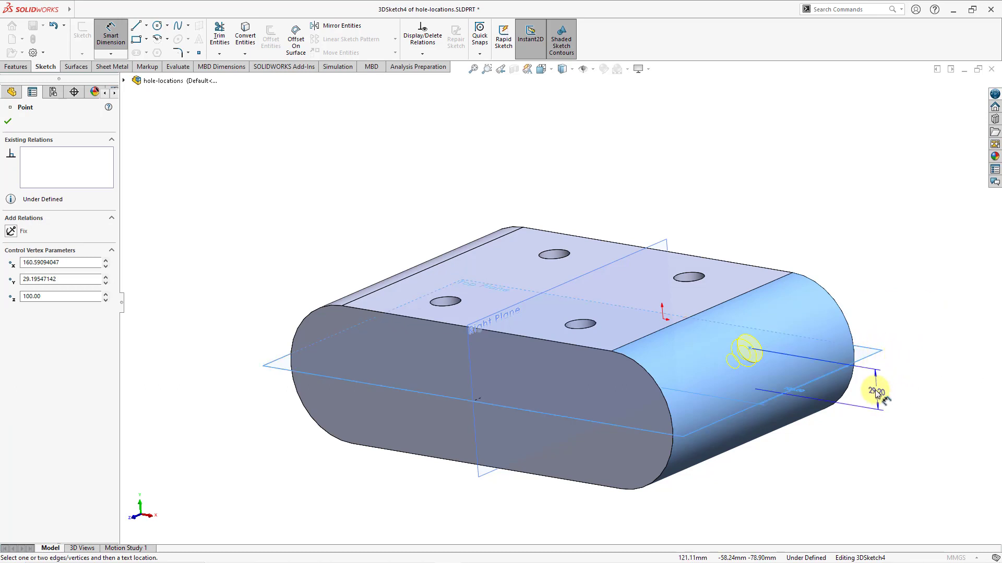
click(912, 402)
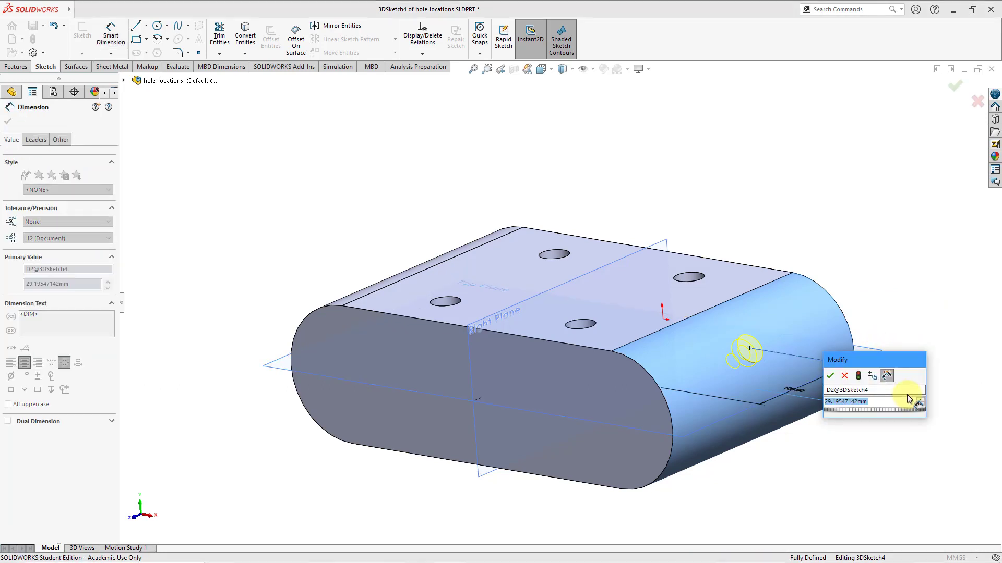
text(30)
key(Return)
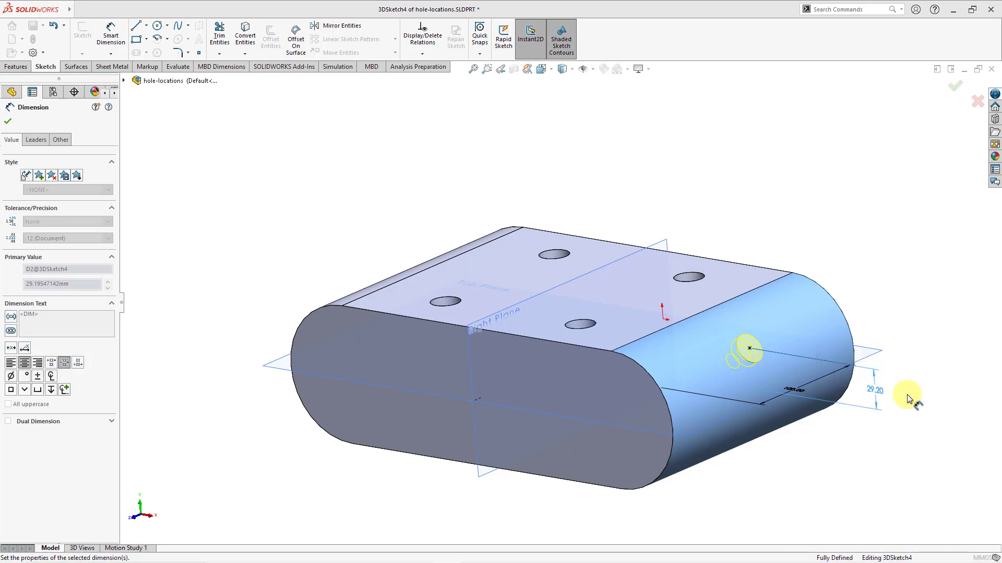
- Inspect the hole preview on the curved face, finish dimensioning, and accept the position to create the M10 counterbore hole
middle_drag(792, 350, 832, 349)
scroll(726, 324, down, 3)
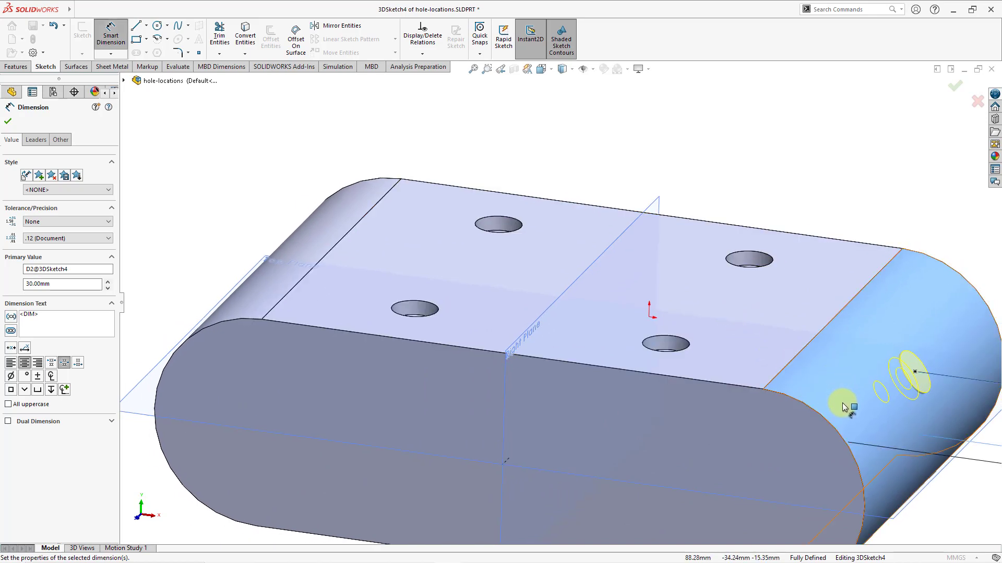
middle_drag(845, 403, 821, 399)
scroll(835, 409, up, 5)
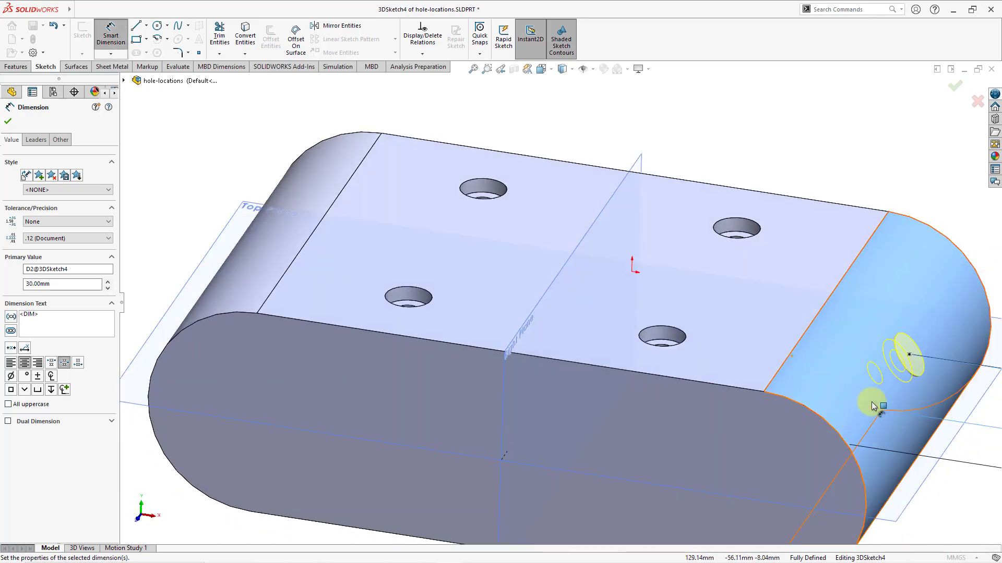
scroll(793, 418, down, 5)
scroll(818, 436, up, 5)
scroll(818, 437, down, 3)
middle_drag(831, 438, 658, 363)
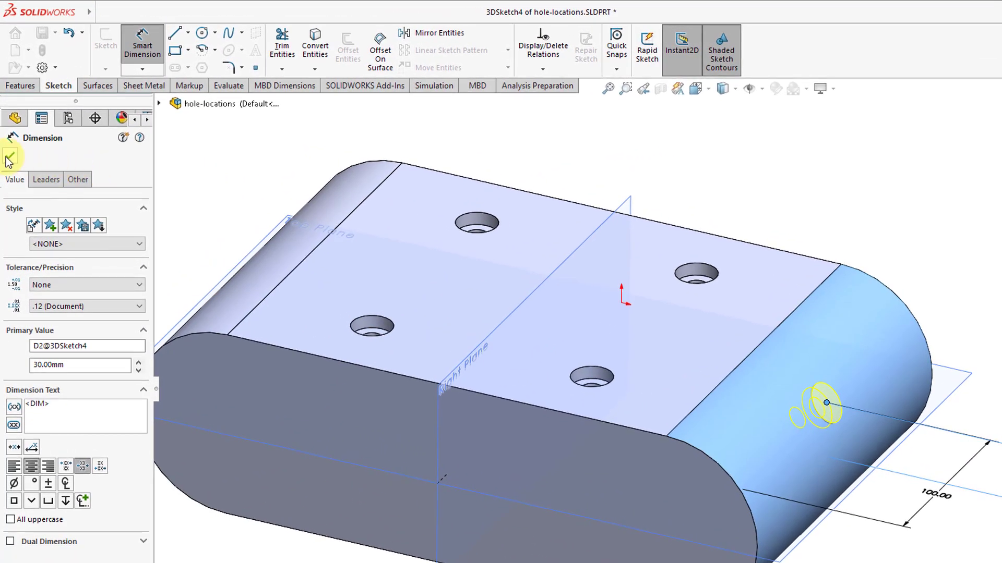
click(9, 159)
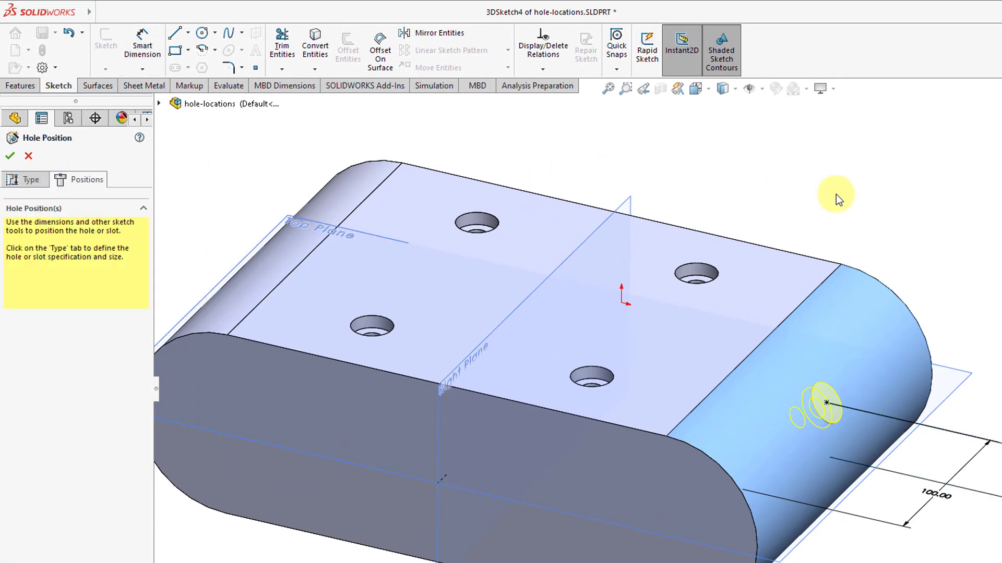
click(9, 159)
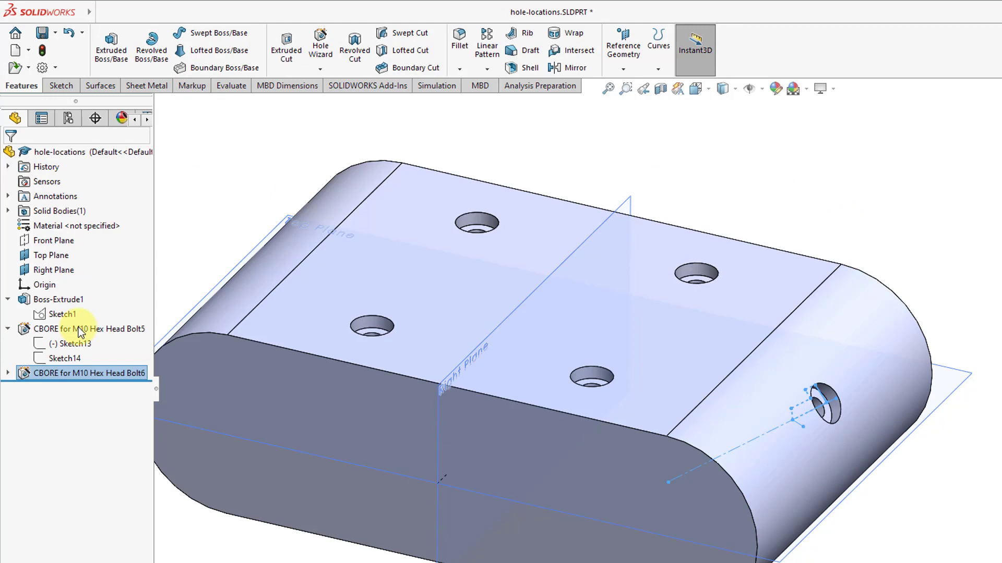
- Expand the new M10 counterbore feature and select its 3D position sketch to examine the locating dimensions
click(8, 373)
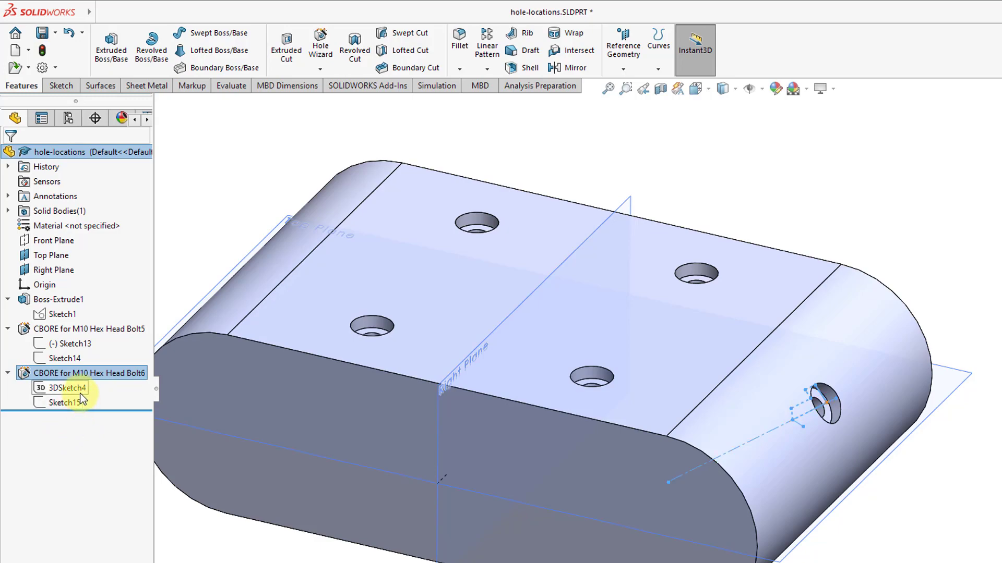
click(80, 393)
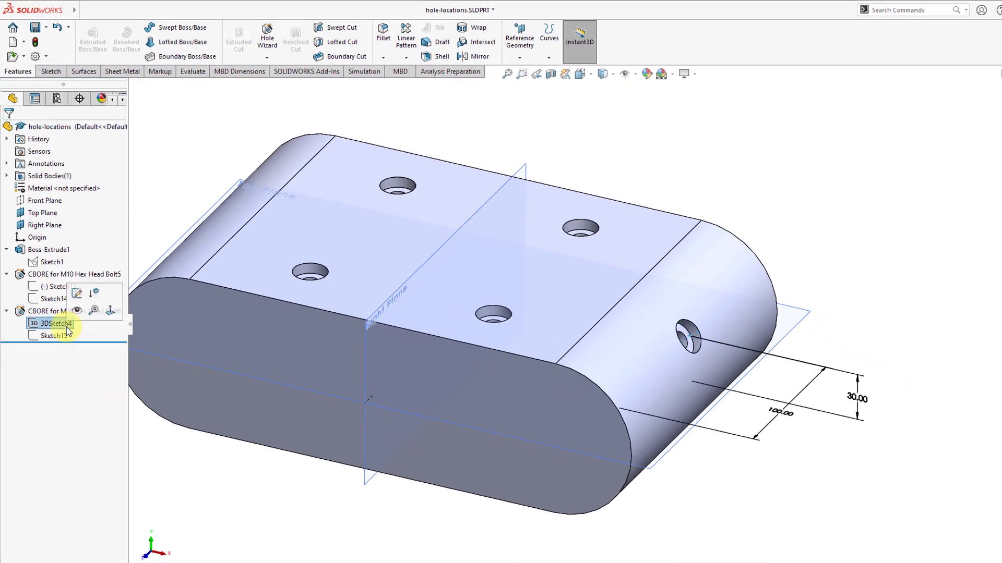
click(494, 121)
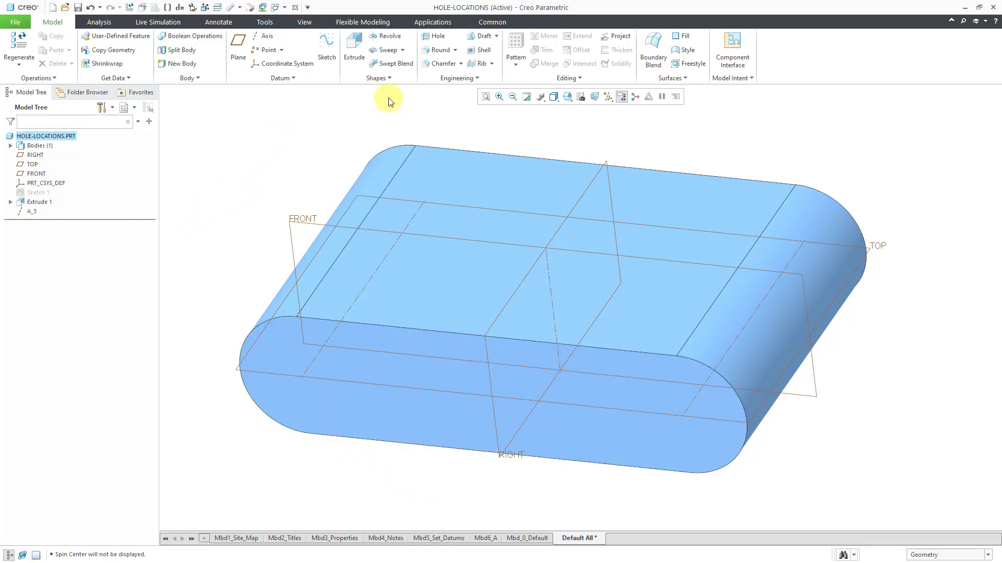
- In Creo Parametric, place a simple 20 mm diameter hole on the block's top surface with its depth set to To Next
click(438, 40)
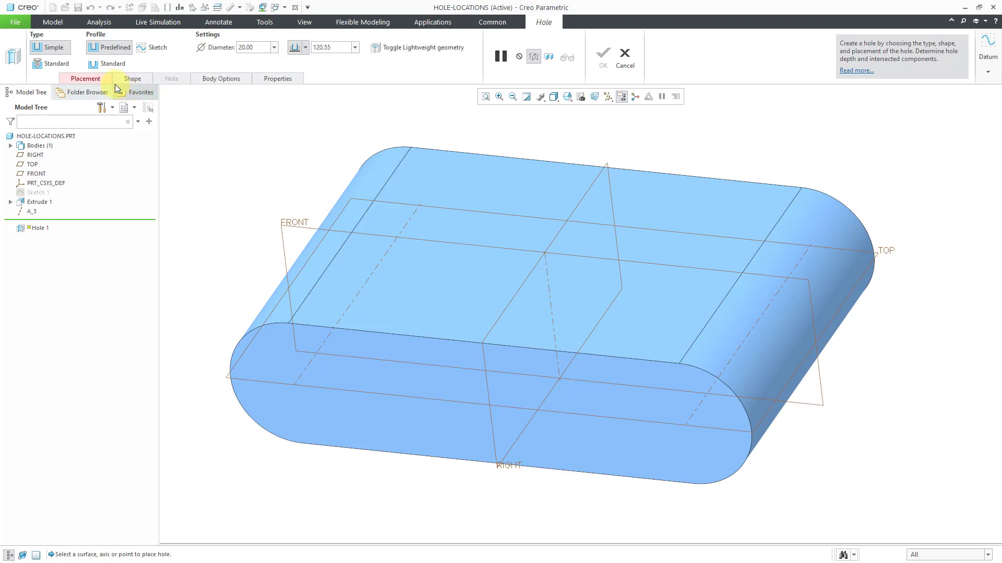
click(98, 79)
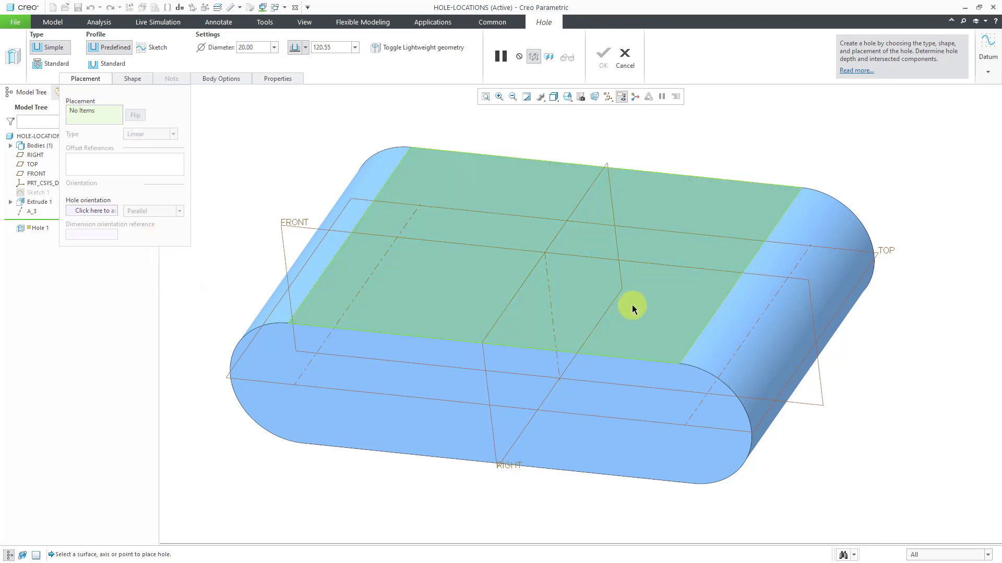
click(632, 305)
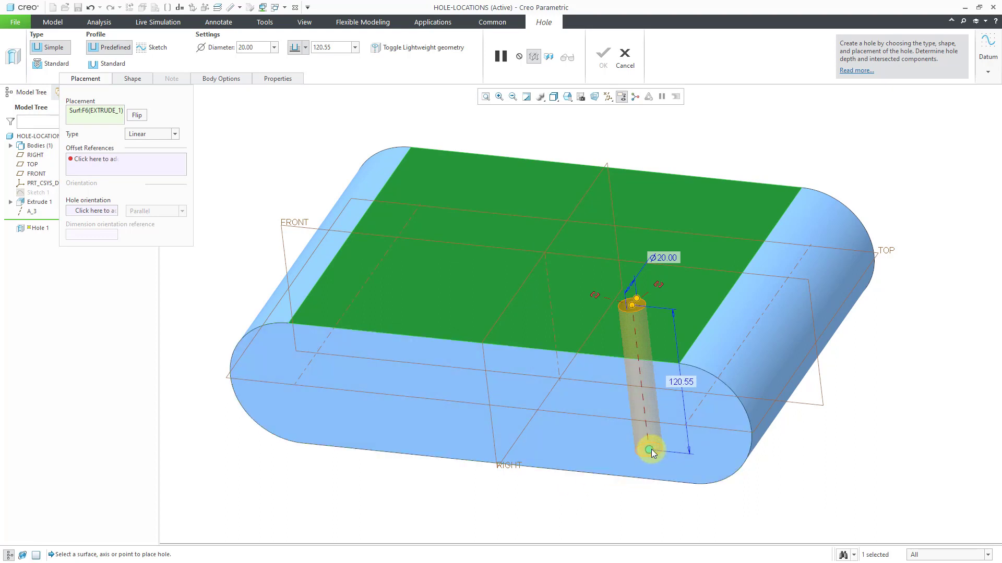
right_click(650, 449)
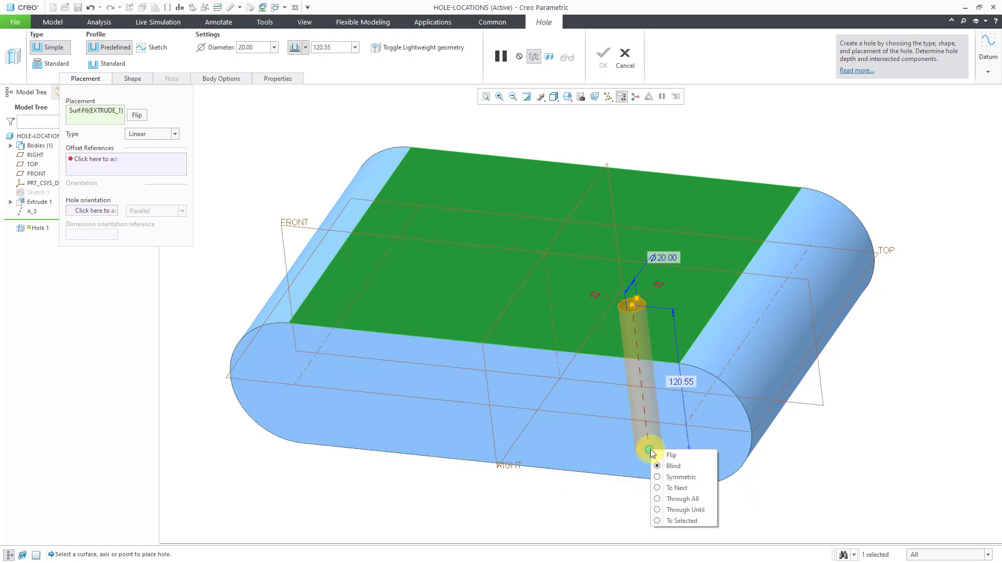
click(673, 491)
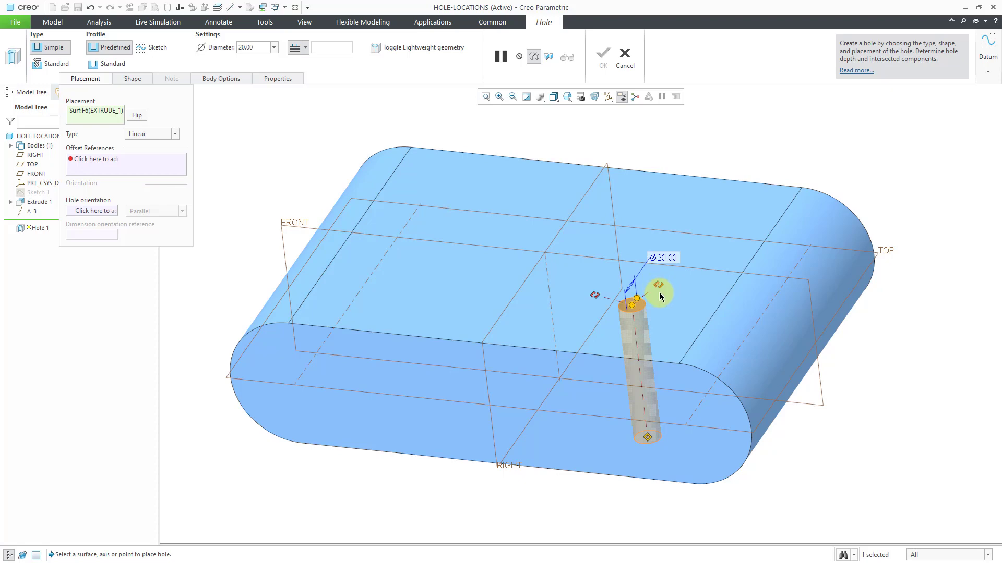
- Set the RIGHT datum plane as the hole's first offset reference with an offset of 80
drag(596, 296, 501, 309)
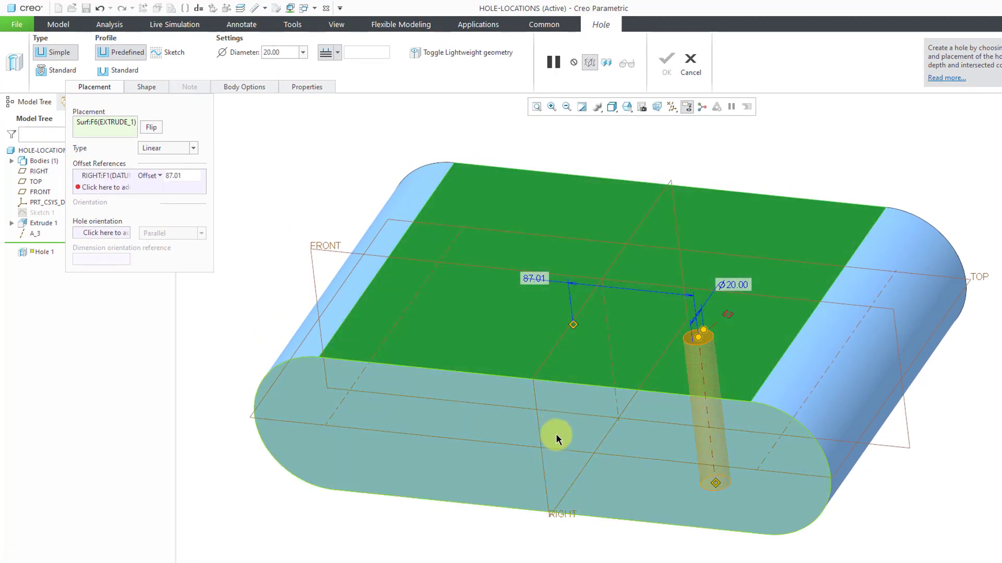
double_click(529, 277)
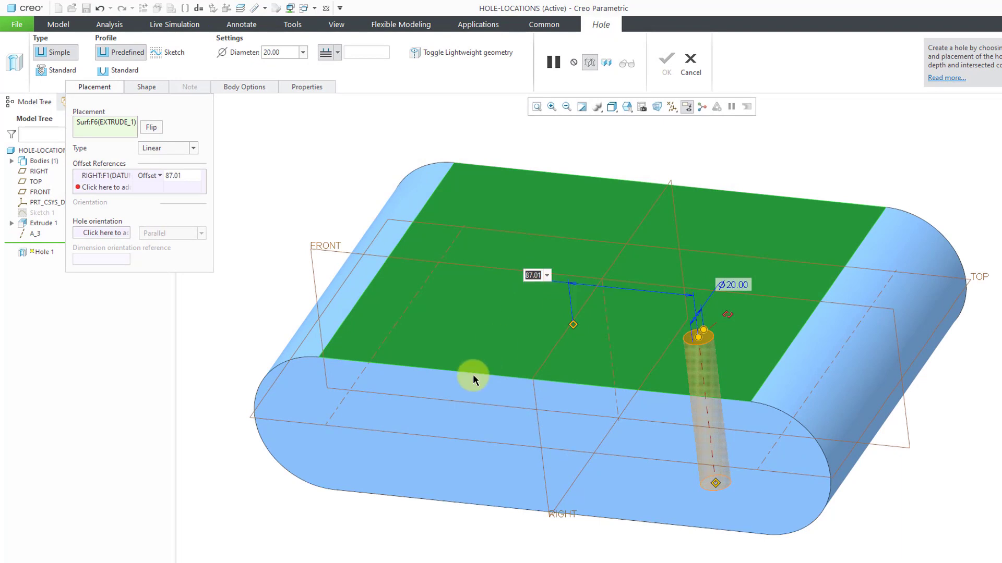
text(80)
key(Return)
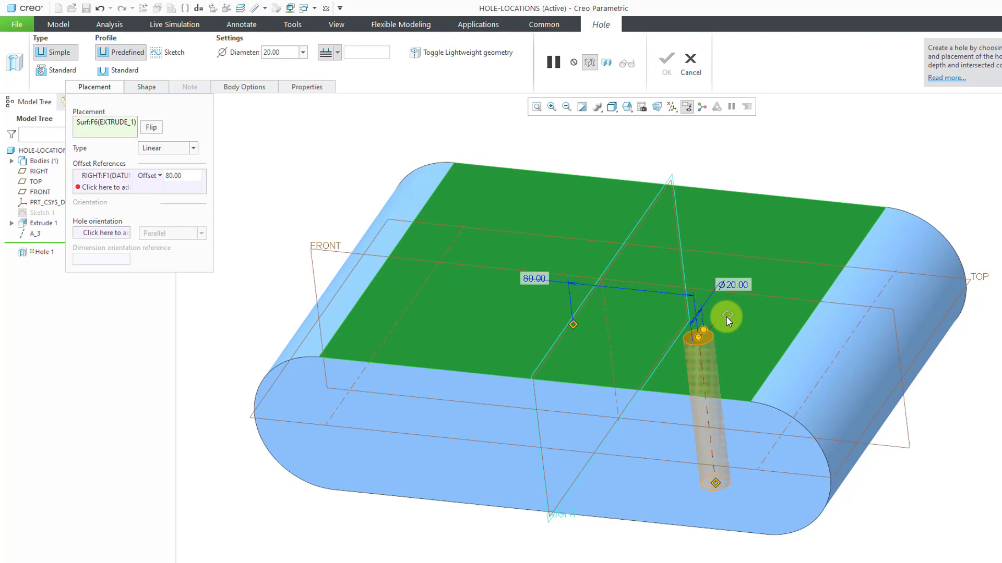
- Add the block's flat front end face as the second offset reference at 50 and create the hole
drag(727, 317, 641, 490)
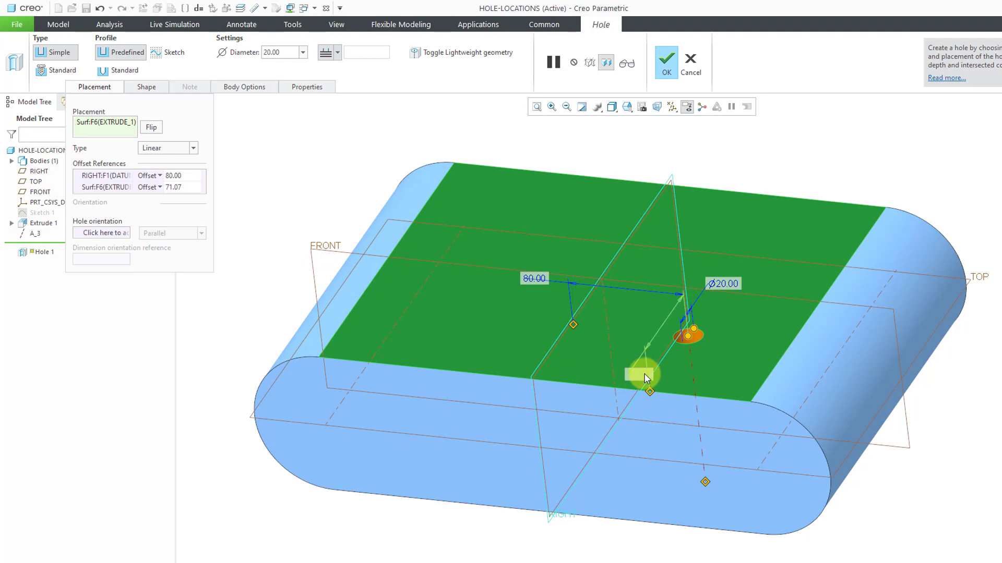
double_click(646, 378)
text(5)
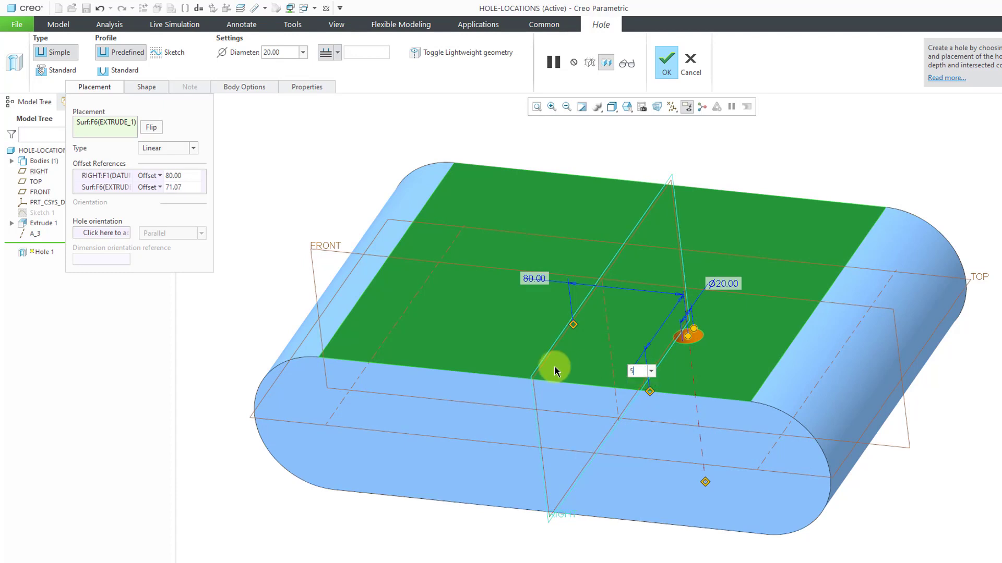
text(0)
key(Return)
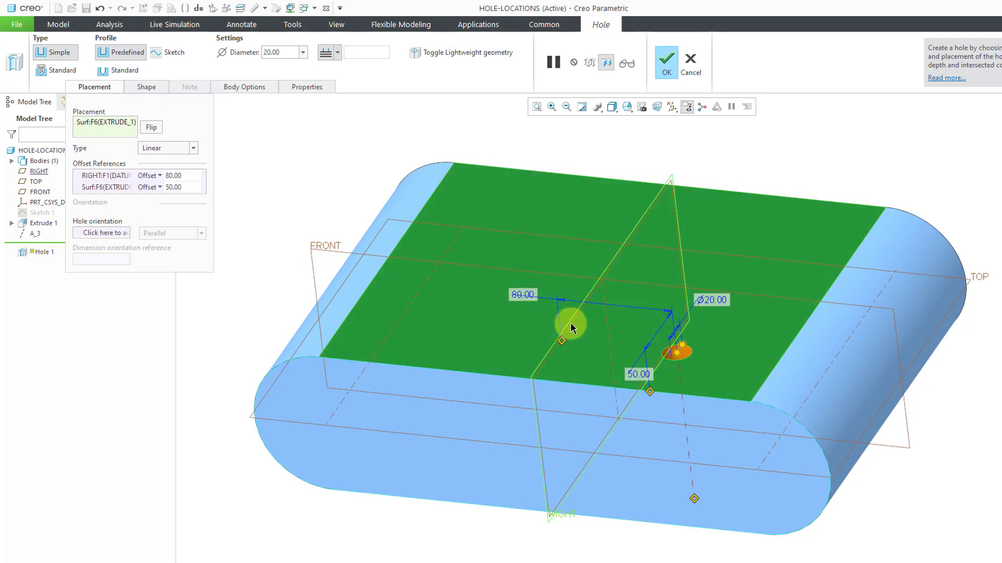
mouse_move(603, 334)
middle_down()
mouse_move(628, 342)
mouse_move(606, 348)
mouse_move(601, 335)
mouse_move(616, 331)
middle_up()
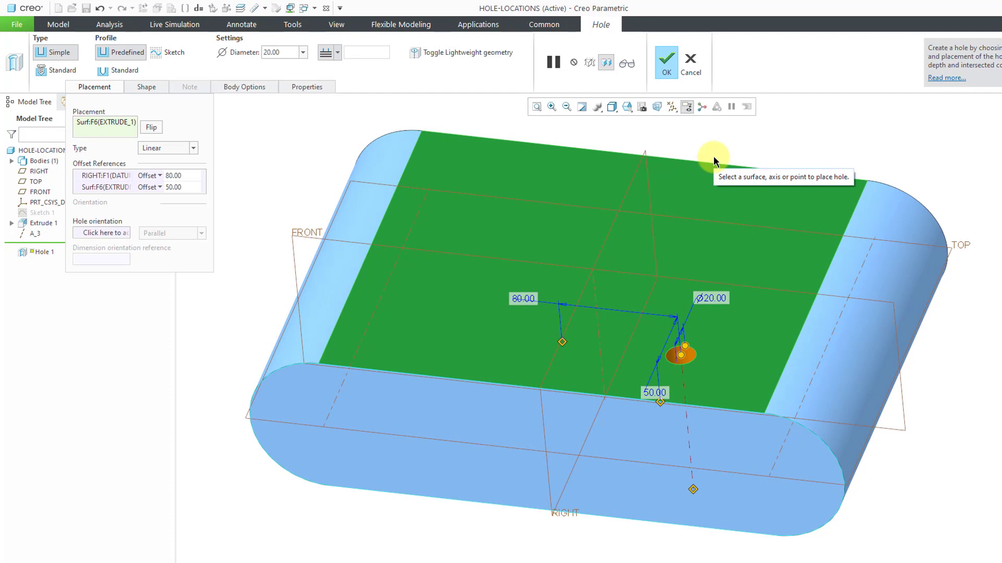
middle_click(714, 157)
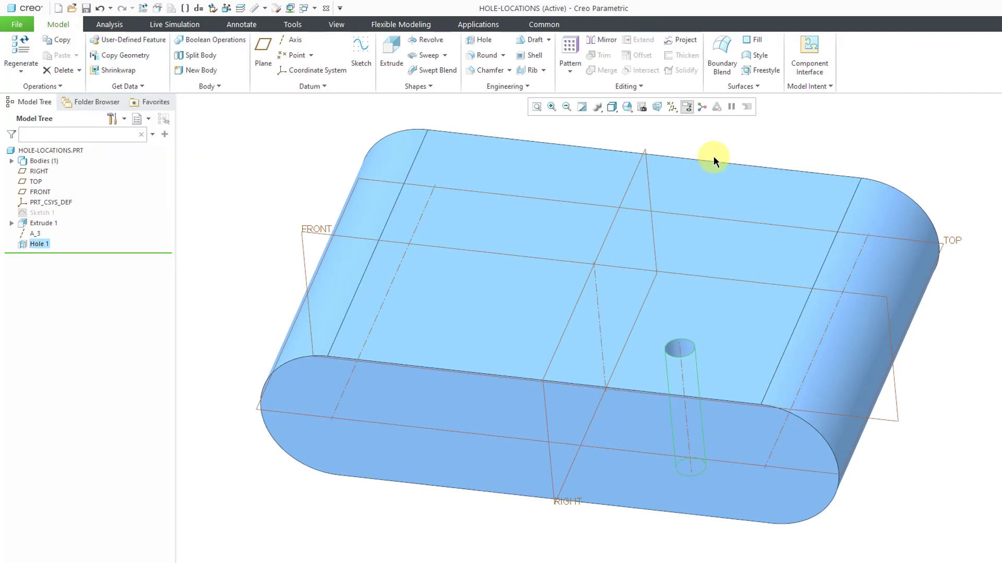
- Start a simple 20 mm diameter hole on the block's top surface and place it coaxial with datum axis A_3
mouse_move(707, 168)
middle_down()
mouse_move(671, 179)
mouse_move(626, 166)
middle_up()
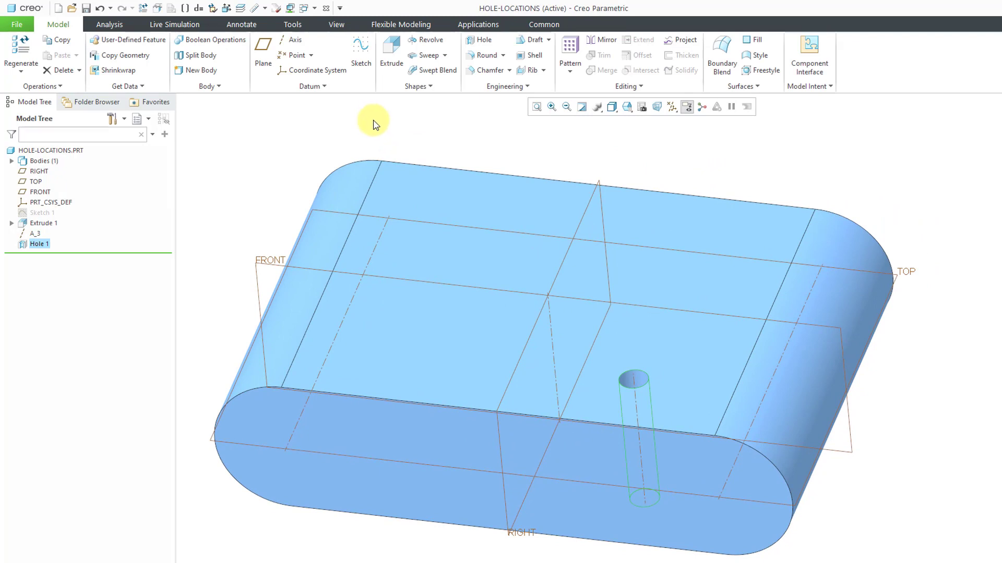
click(481, 42)
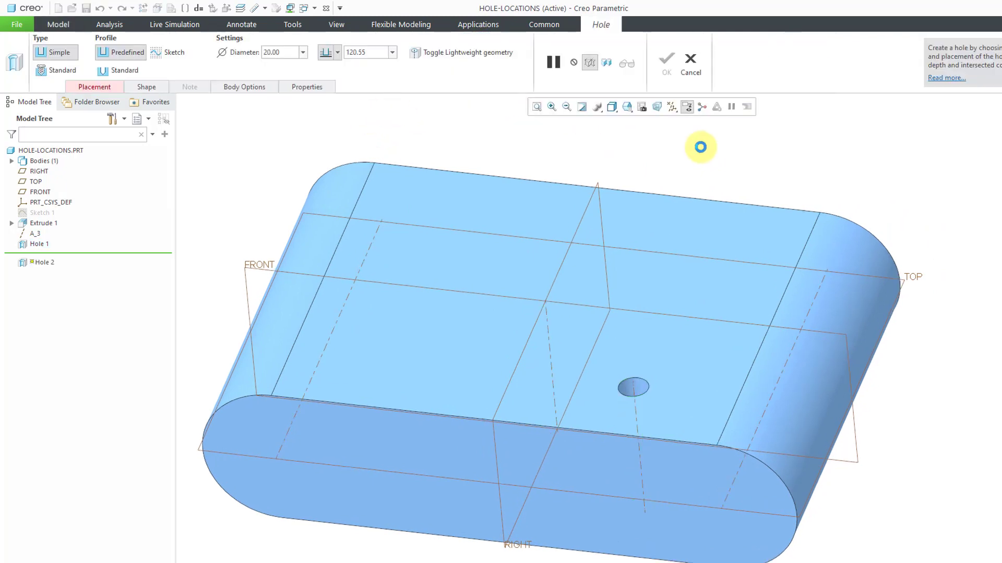
click(676, 241)
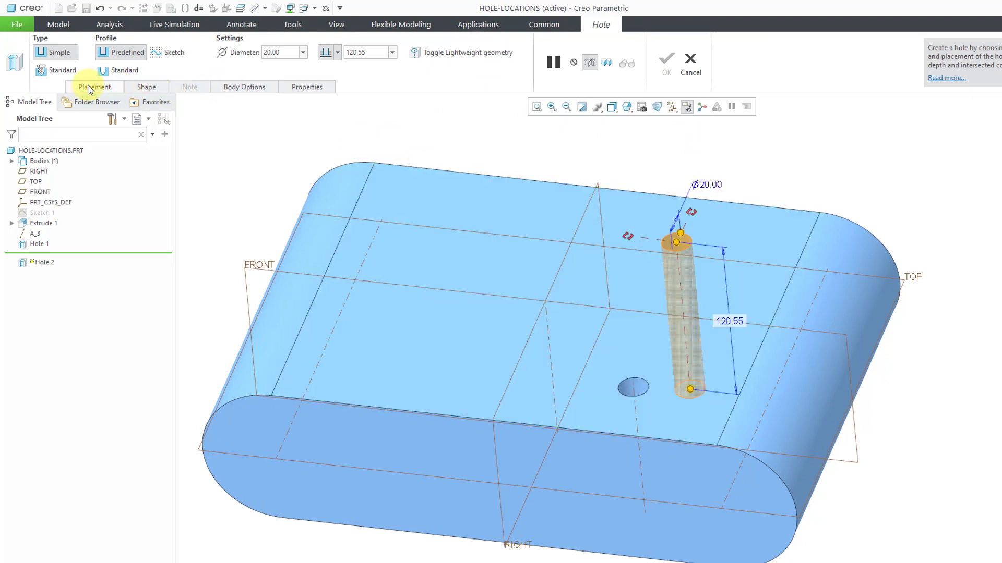
click(90, 87)
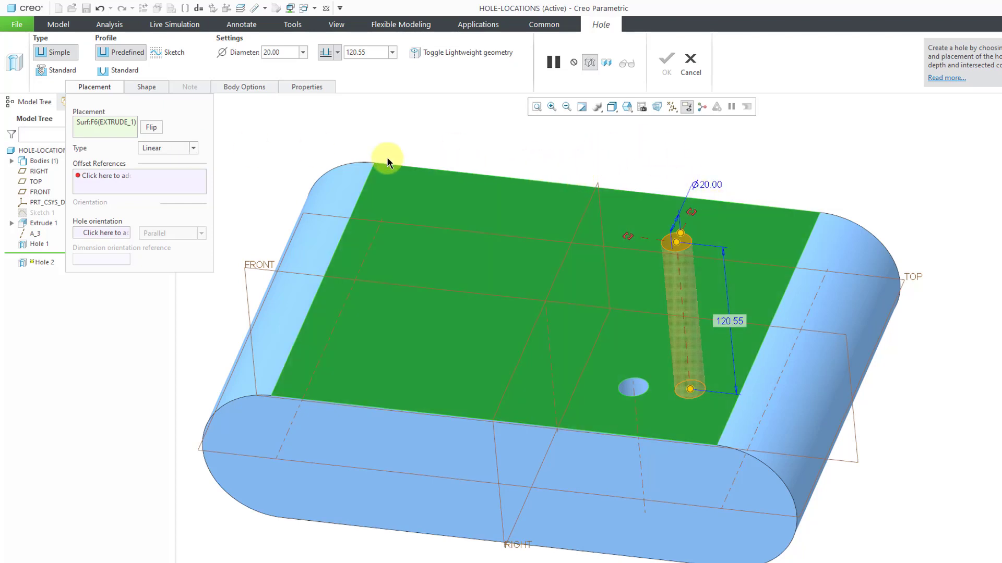
click(194, 150)
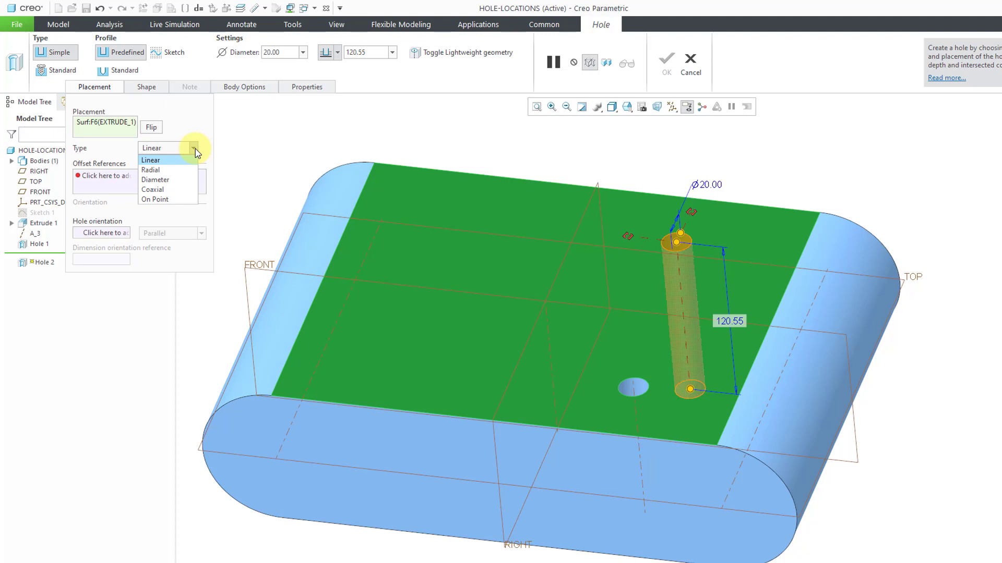
click(179, 191)
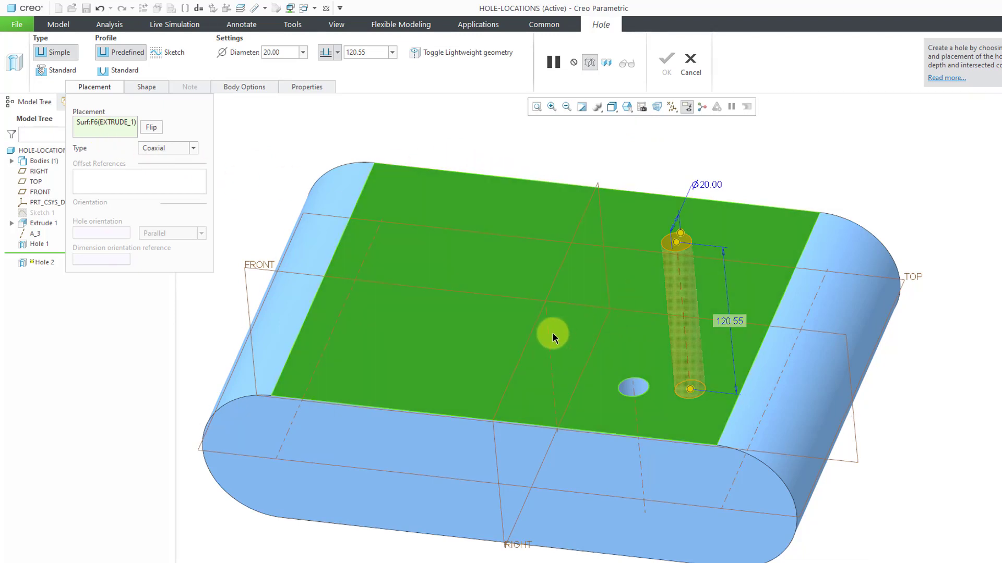
ctrl+click(552, 337)
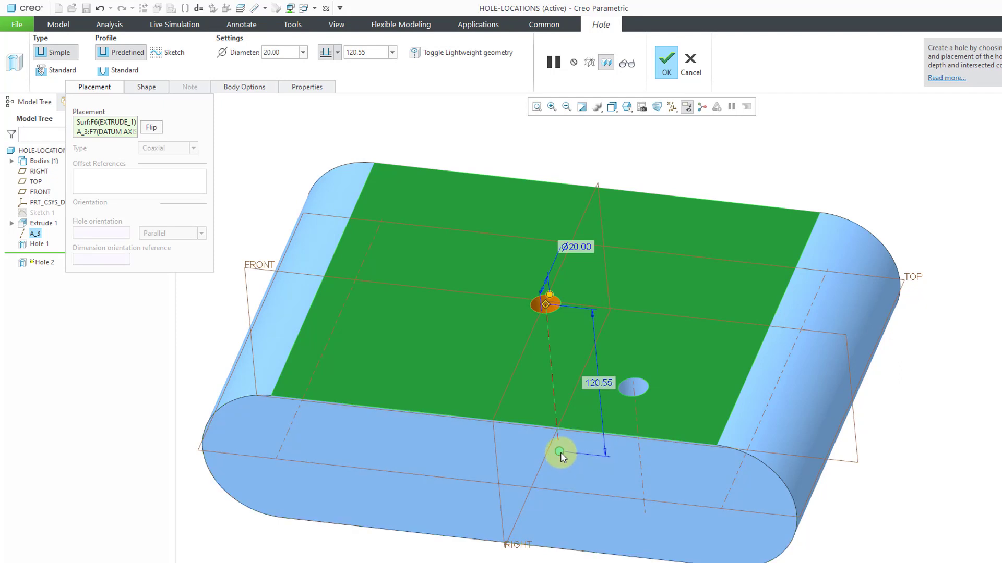
- Set the coaxial hole's depth to To Next and create the hole
right_click(560, 452)
click(591, 496)
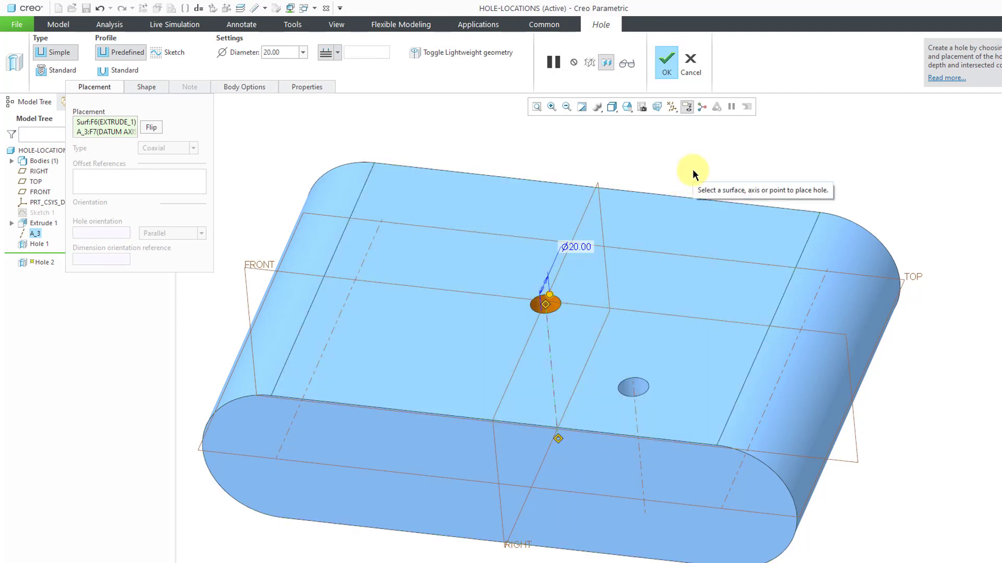
middle_click(693, 169)
click(694, 171)
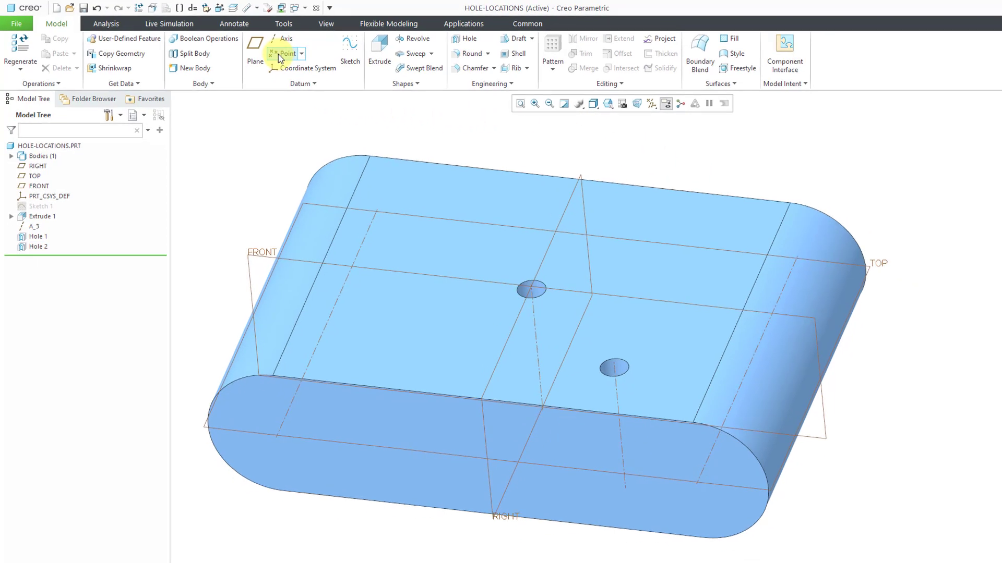
- Create a datum point on the top surface, offset about 85 from the RIGHT plane and about 54 from the front end face
click(273, 57)
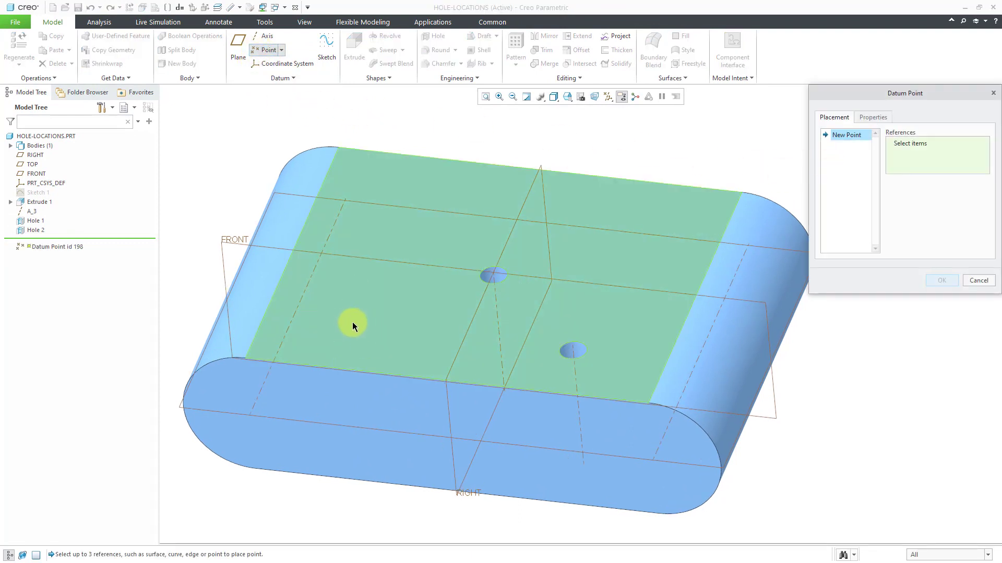
click(353, 322)
right_click(367, 129)
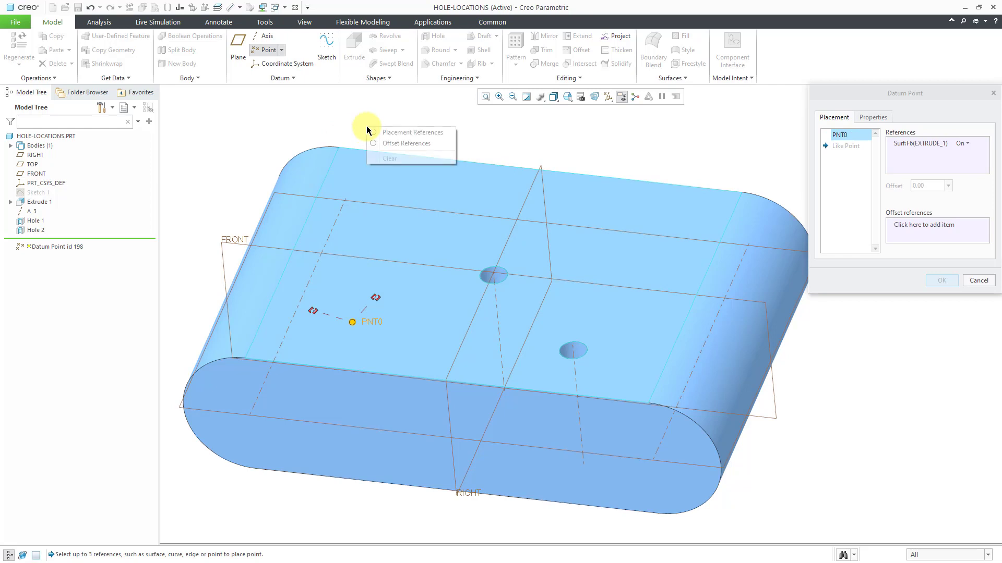
click(407, 149)
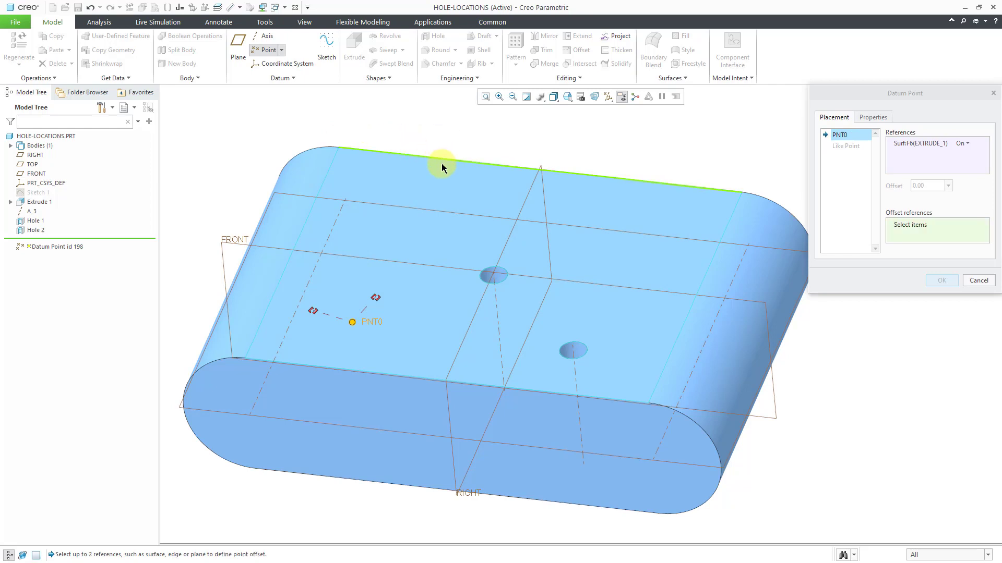
click(463, 337)
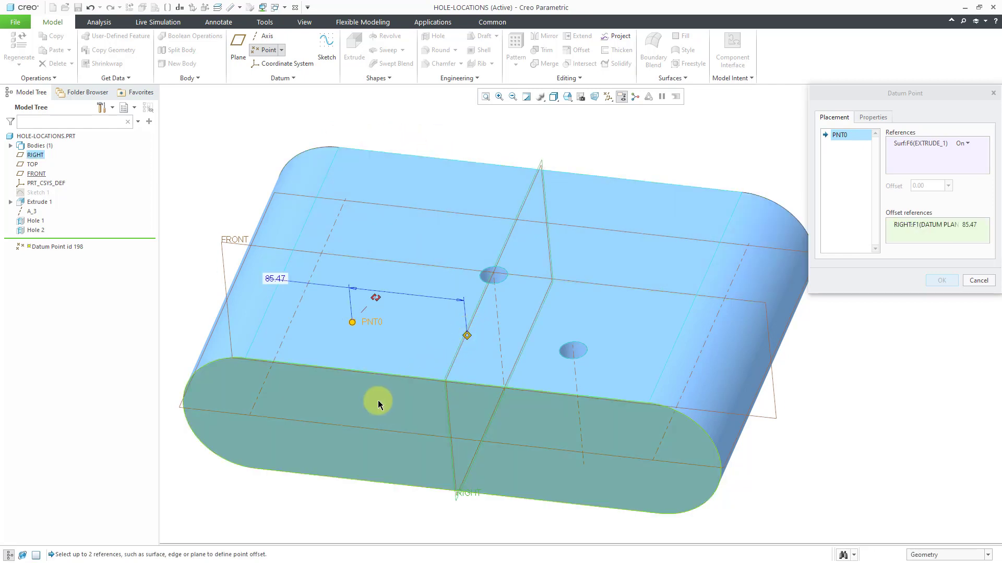
click(362, 399)
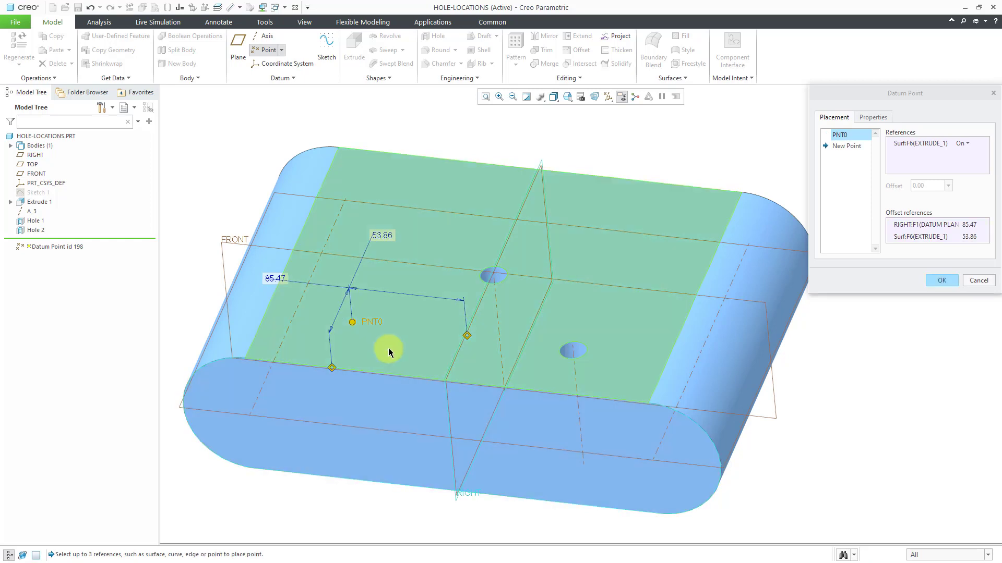
click(940, 281)
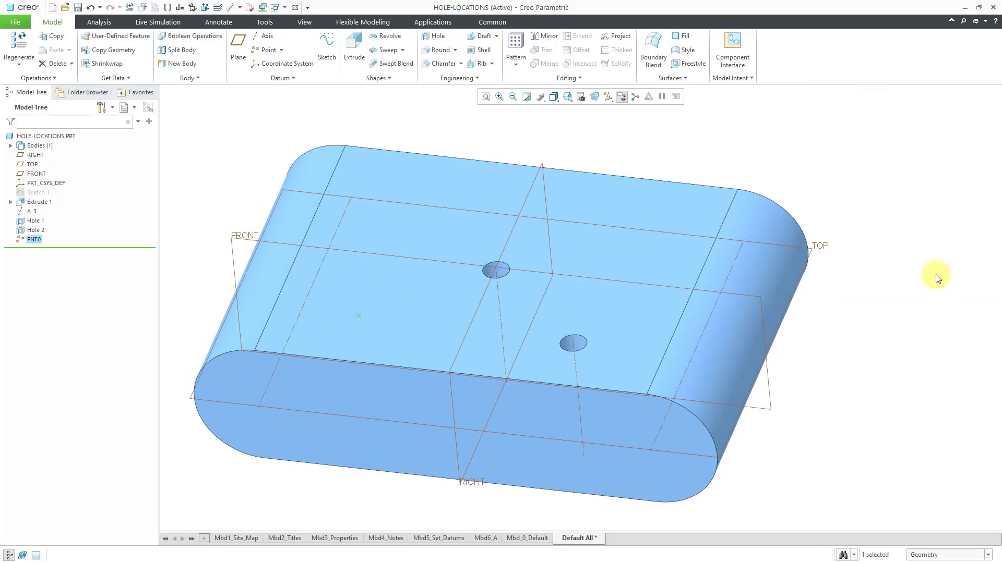
- Turn on the display of datum points in the model
click(641, 137)
click(608, 96)
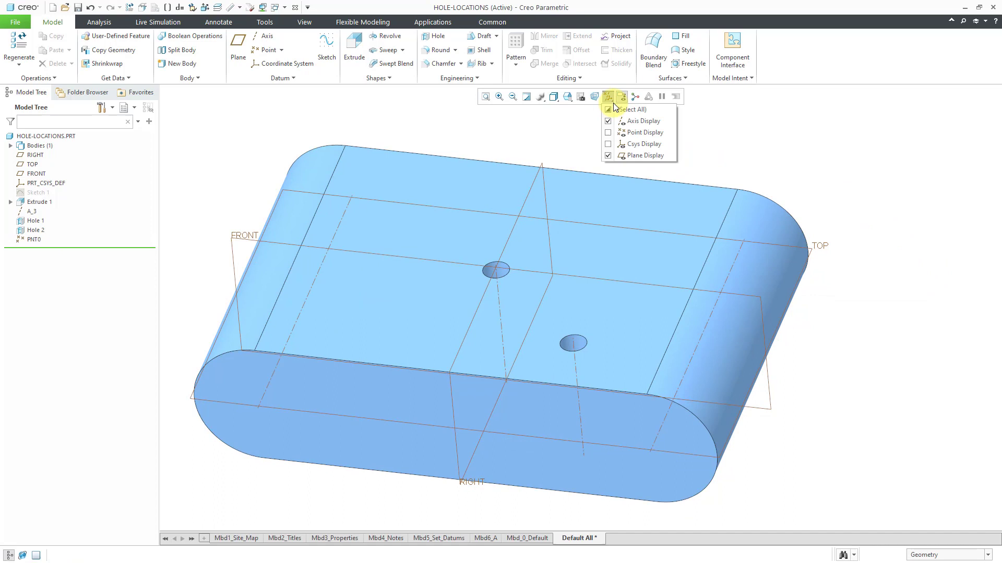
click(637, 137)
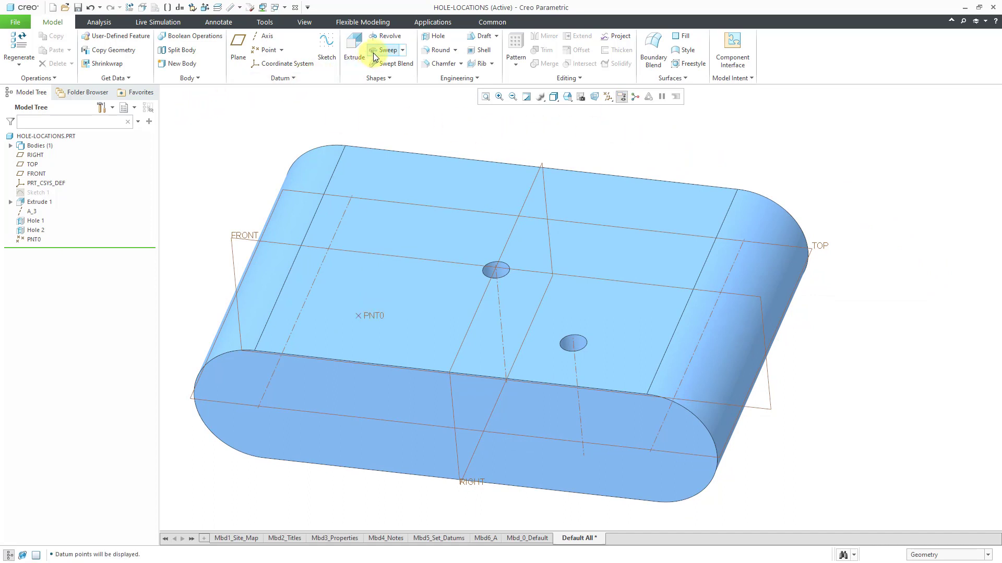
- Create a simple 20 mm diameter hole on datum point PNT0 with its depth set to To Next
click(434, 36)
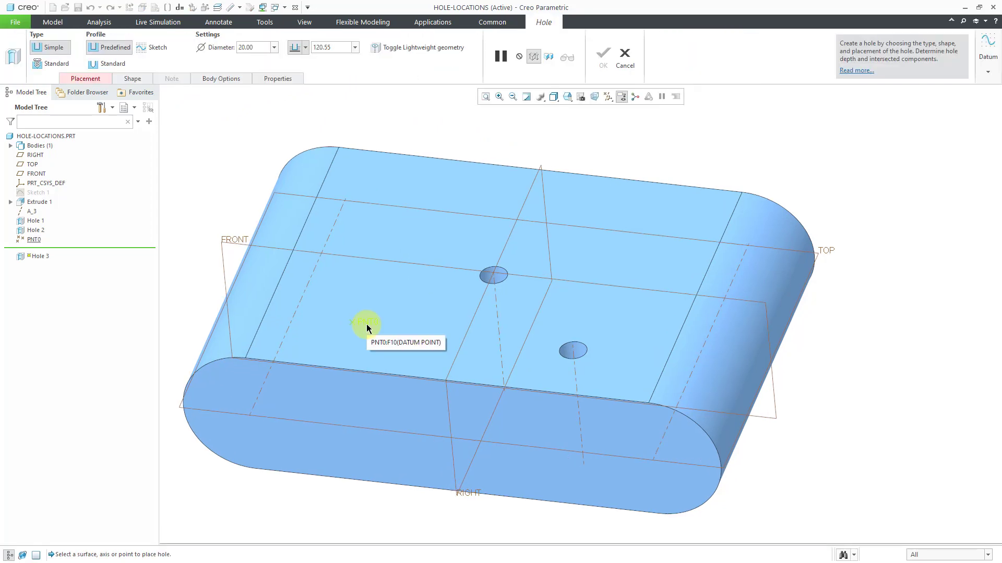
click(366, 324)
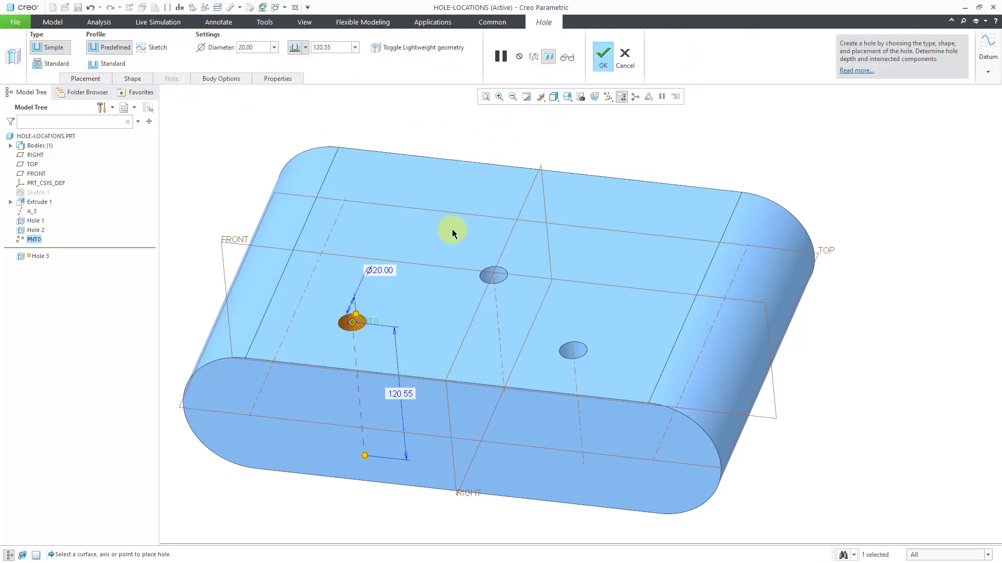
right_click(365, 455)
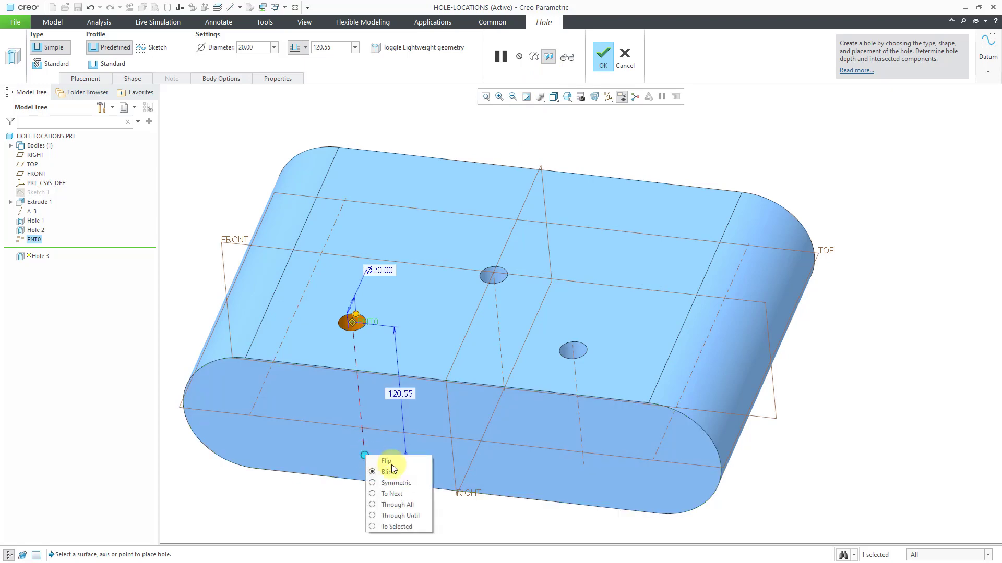
click(409, 492)
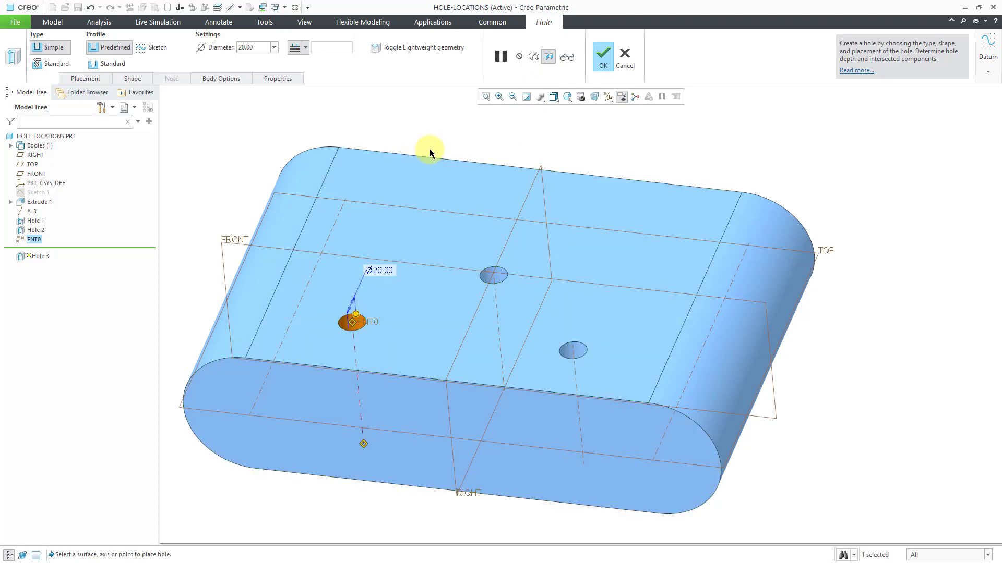
middle_click(430, 149)
click(429, 149)
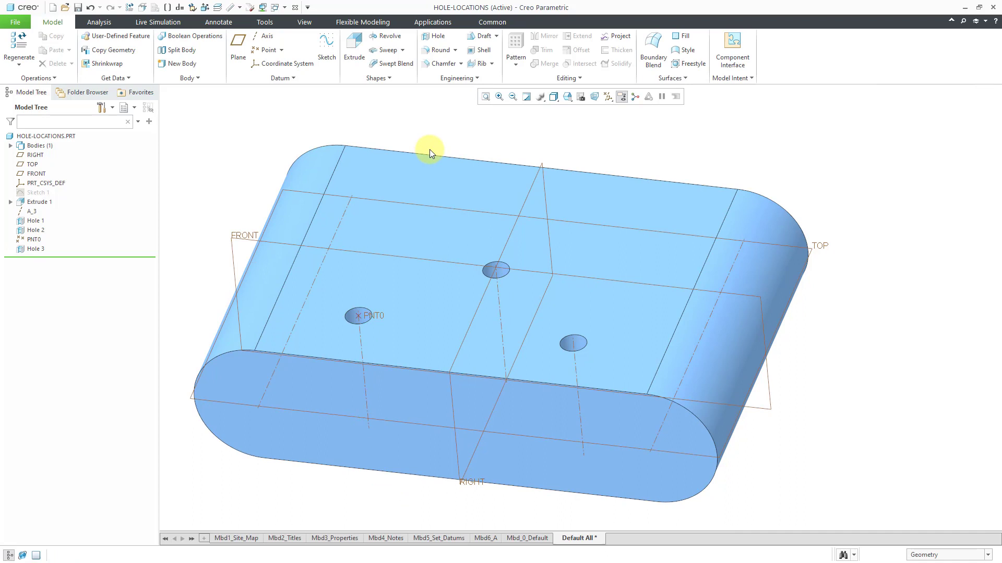
- Reopen the definition of Hole 3, review its On Point placement and the available datum tools, and close it
click(42, 249)
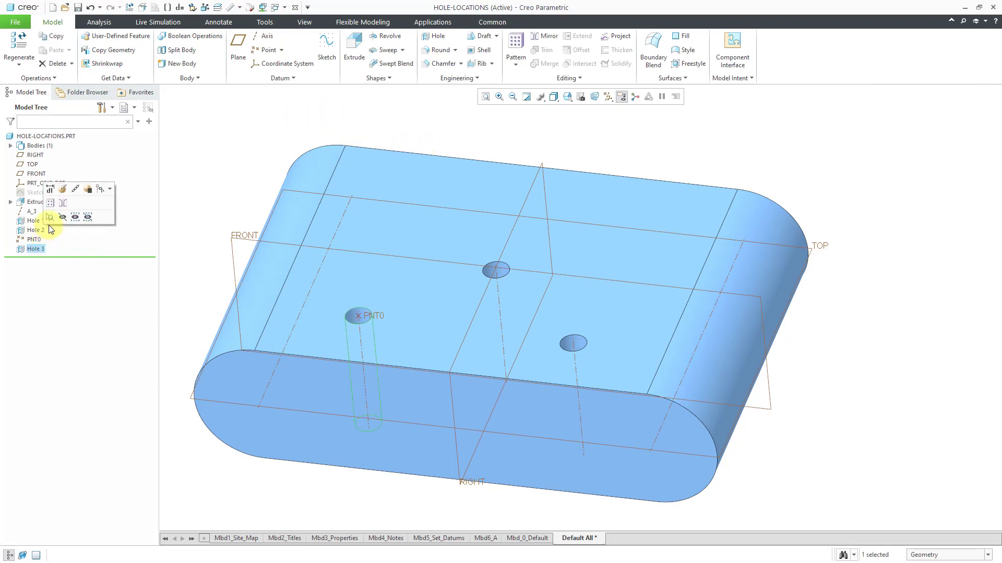
click(62, 191)
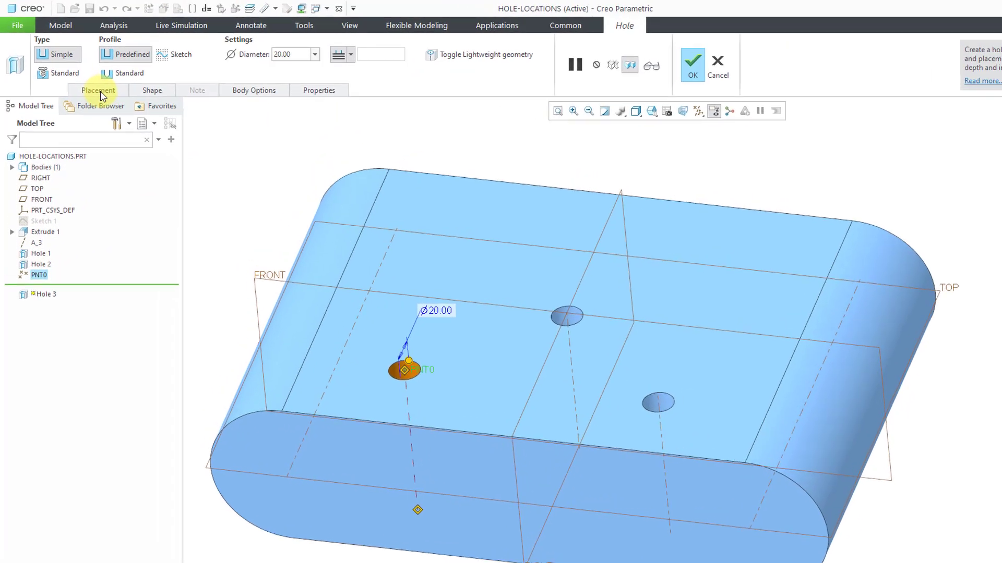
click(99, 91)
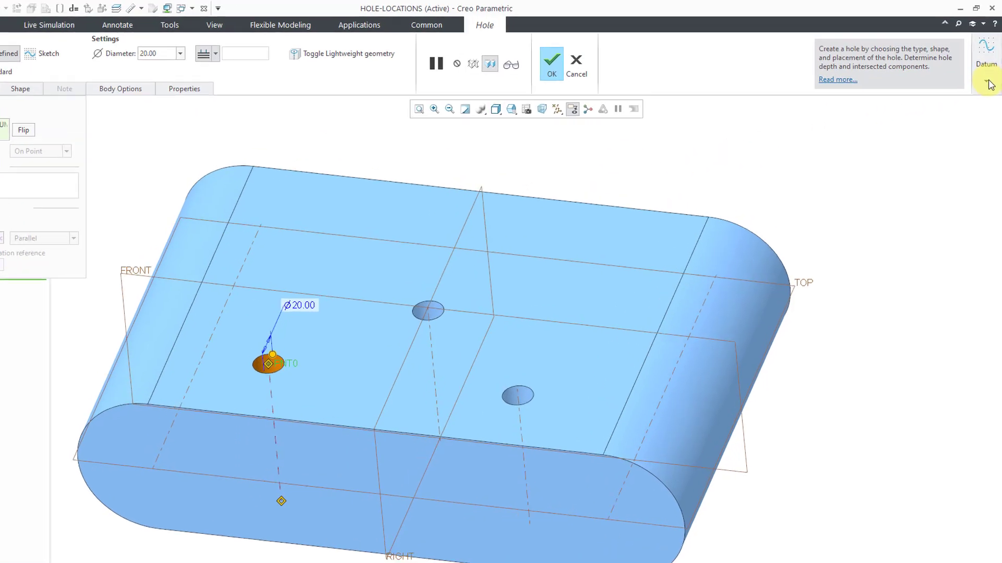
click(988, 83)
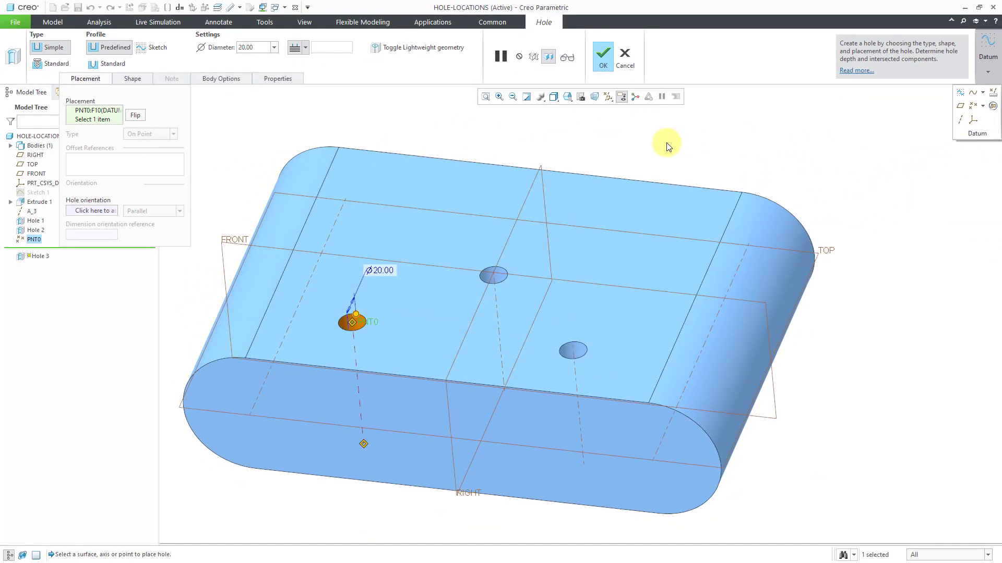
click(416, 124)
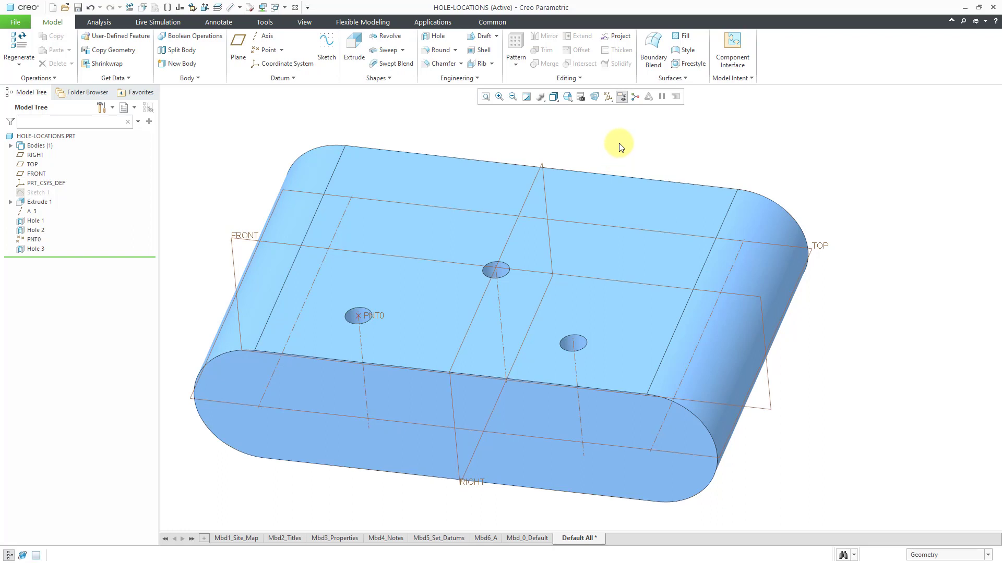
- Start a simple 20 mm diameter hole on the block's flat top surface and review its available placement types
click(435, 36)
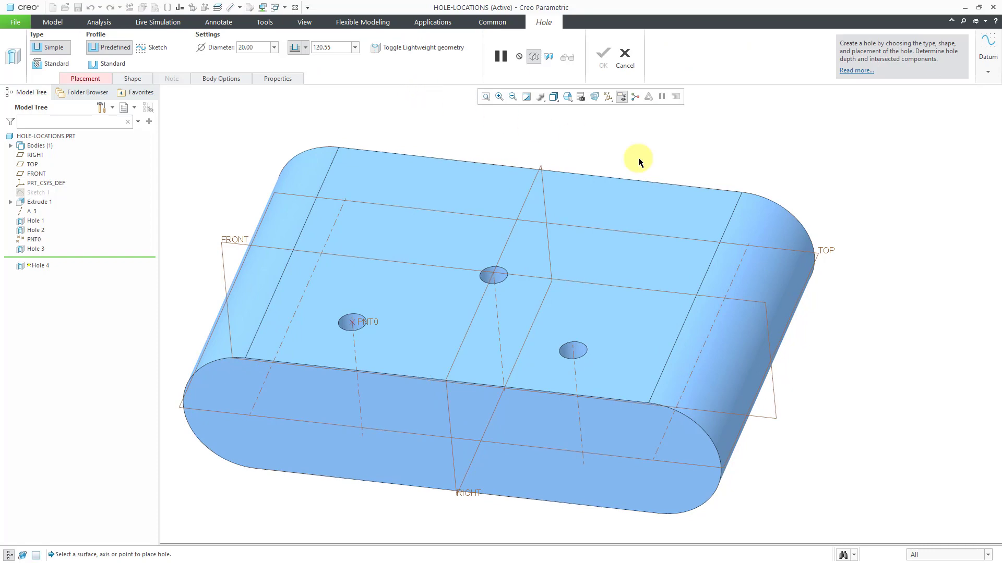
click(625, 214)
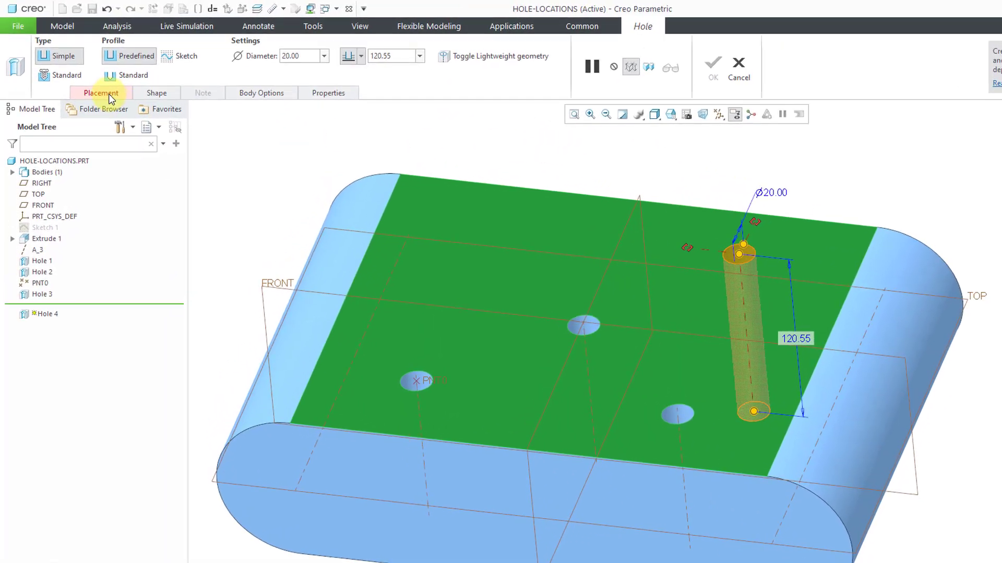
click(92, 79)
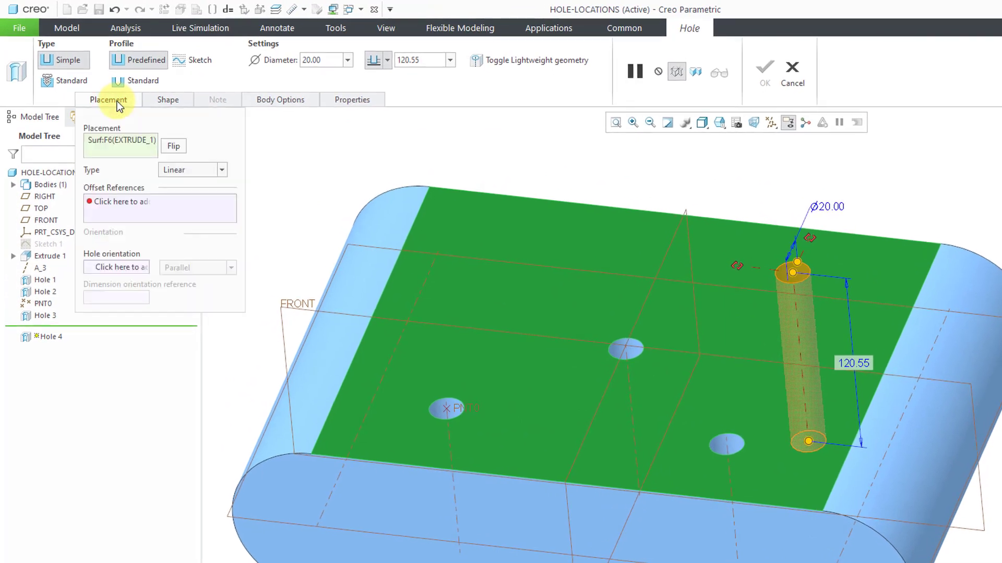
click(222, 171)
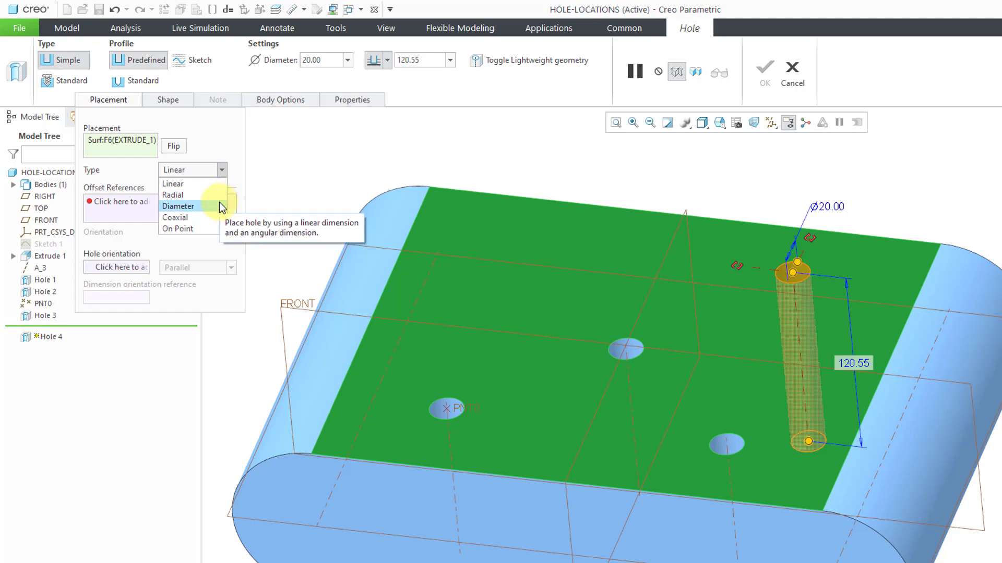
click(584, 167)
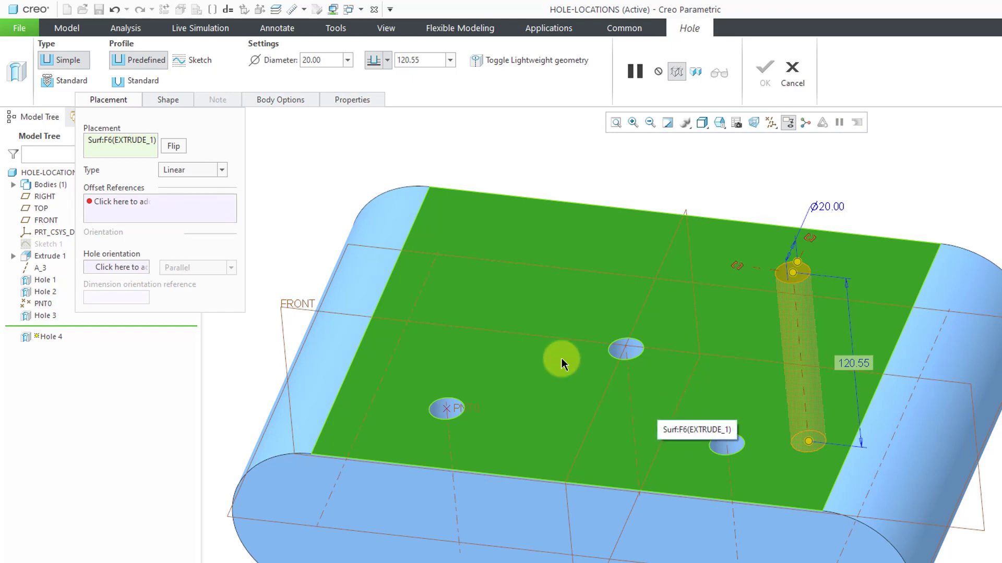
- Assign datum axis A_3 and the FRONT datum plane as the offset references of the hole on the top surface
right_click(655, 171)
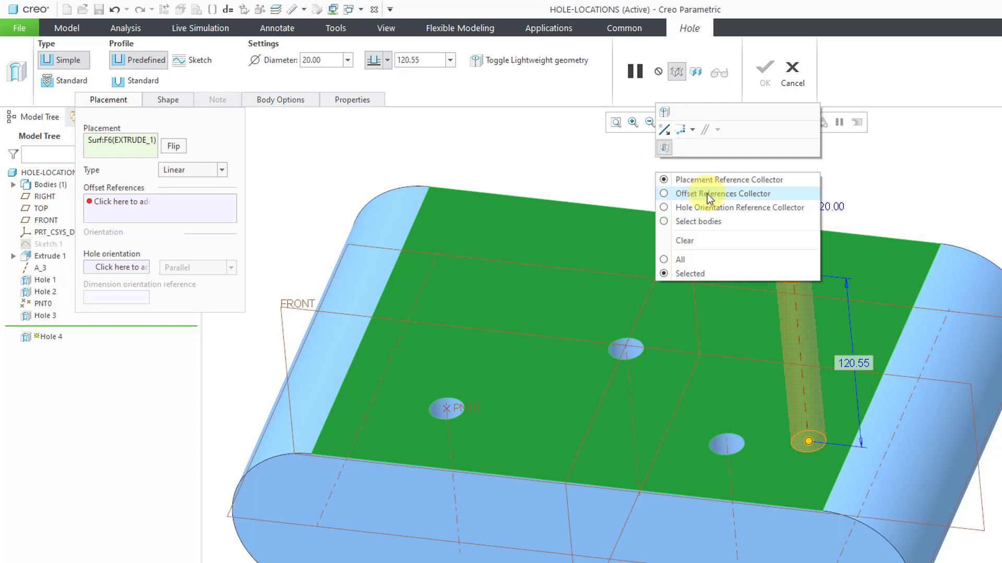
click(706, 193)
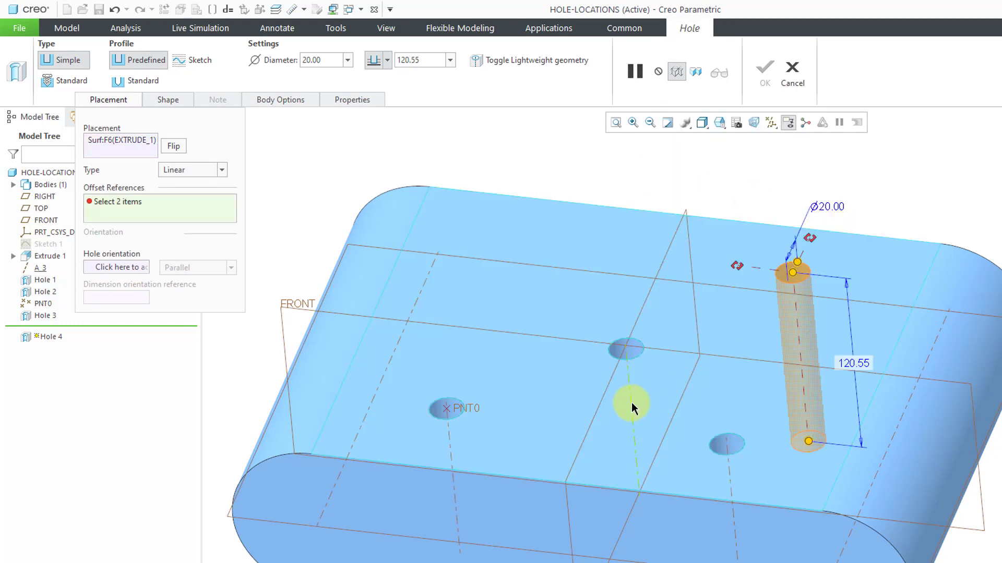
click(631, 402)
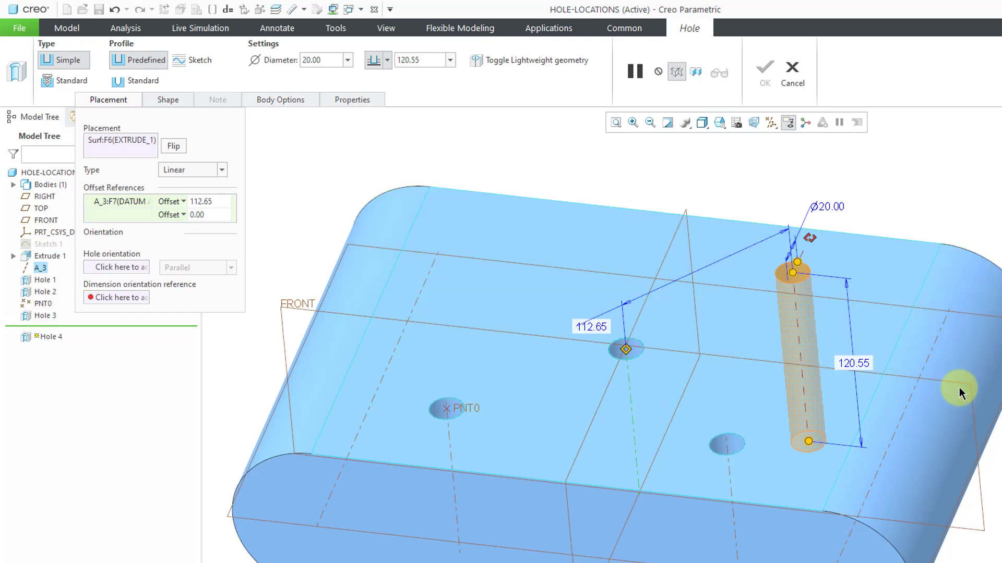
ctrl+click(986, 521)
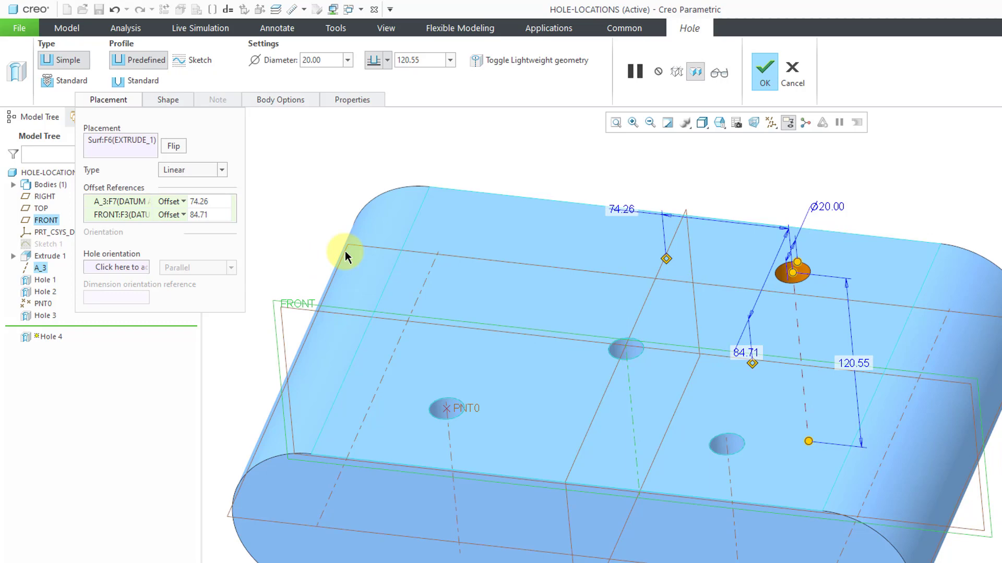
- Change the hole's placement type to Radial and set its angle from the FRONT plane to 45°
middle_drag(345, 252, 243, 243)
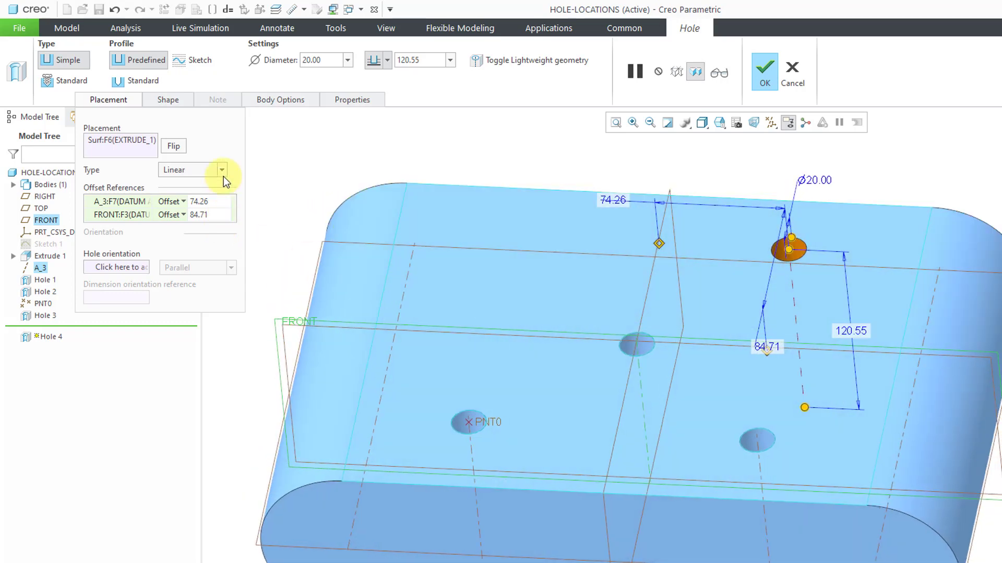
click(222, 170)
click(193, 198)
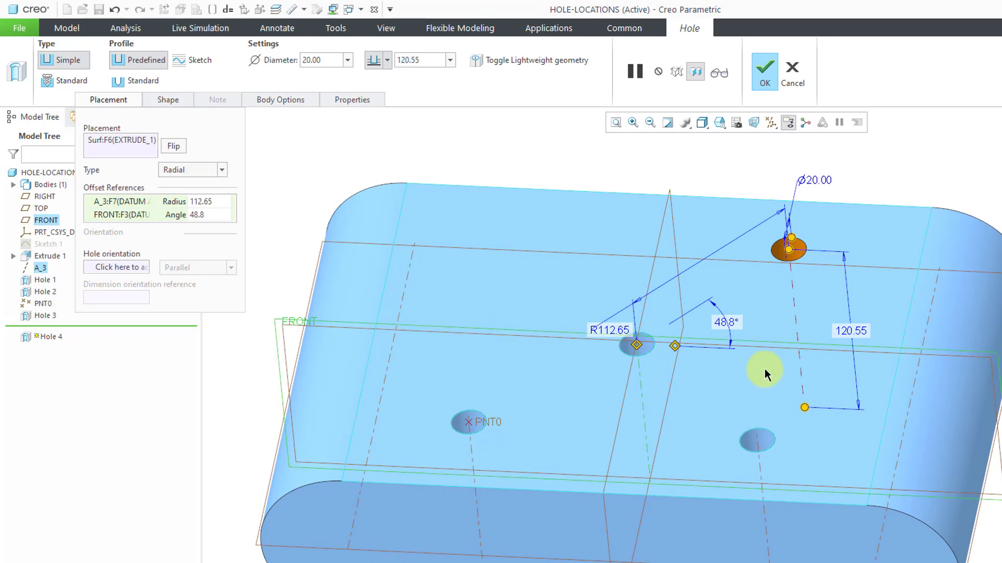
double_click(729, 322)
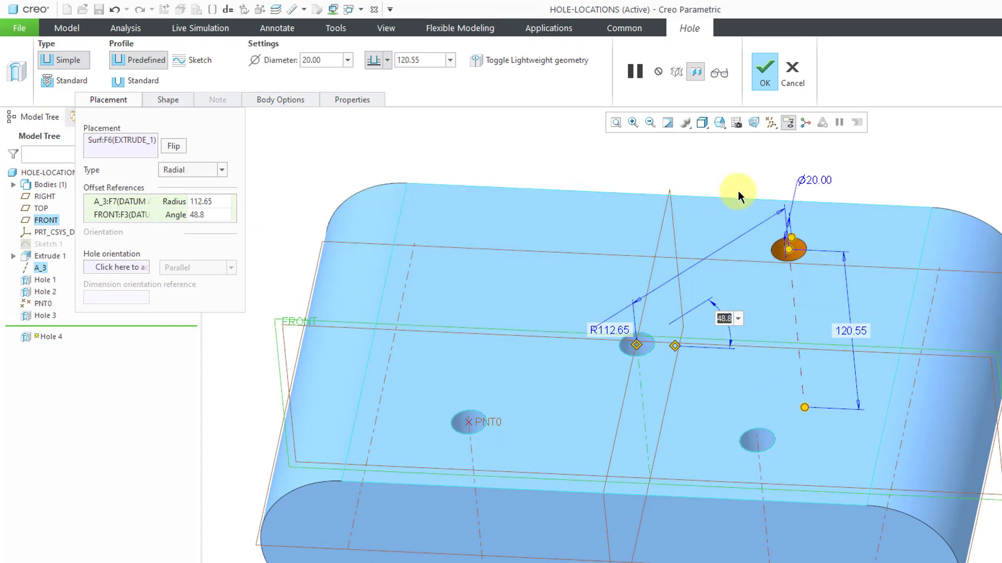
text(45)
key(Return)
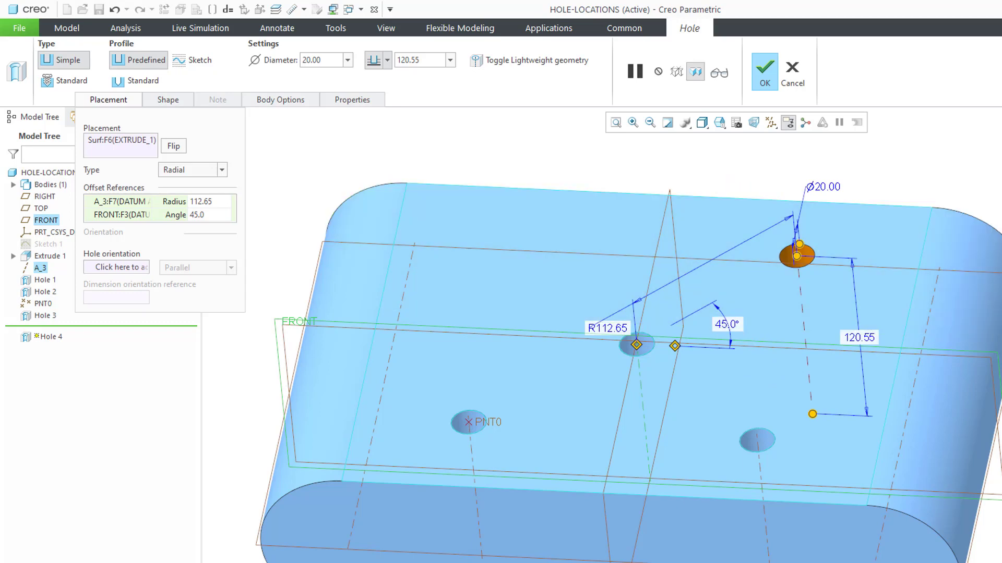
- Set the hole's radial distance from axis A_3 to 100
middle_drag(934, 264, 934, 302)
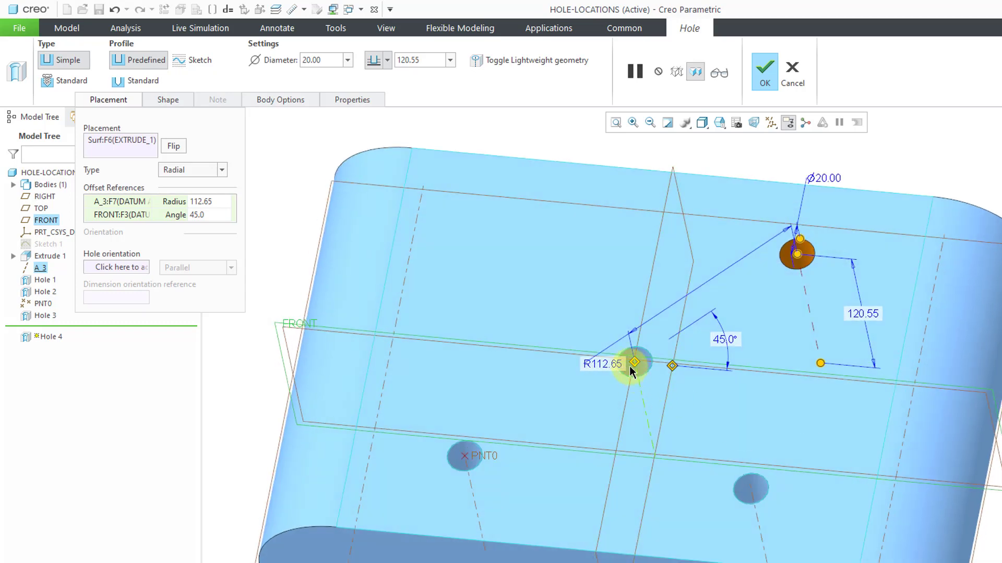
double_click(613, 363)
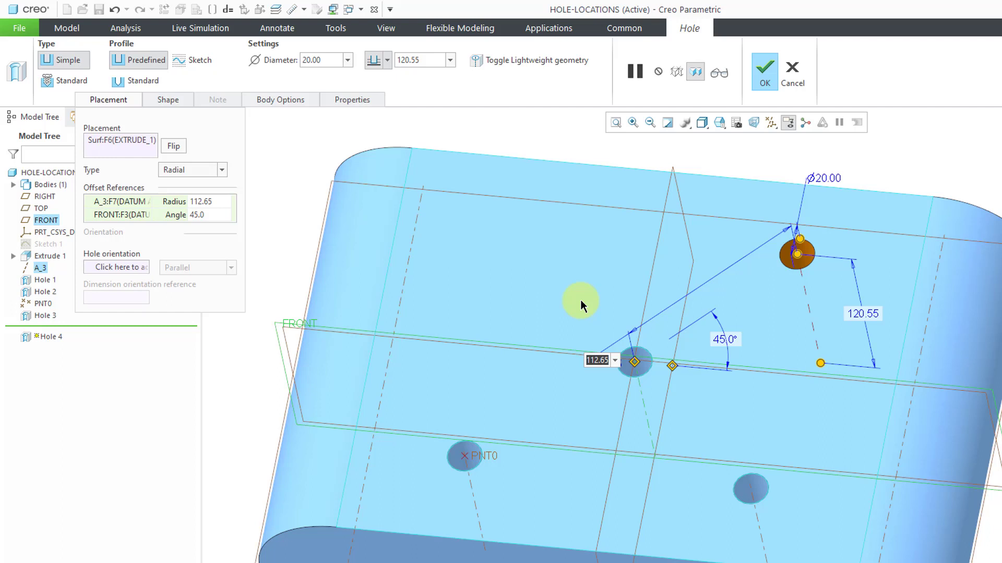
text(100)
key(Return)
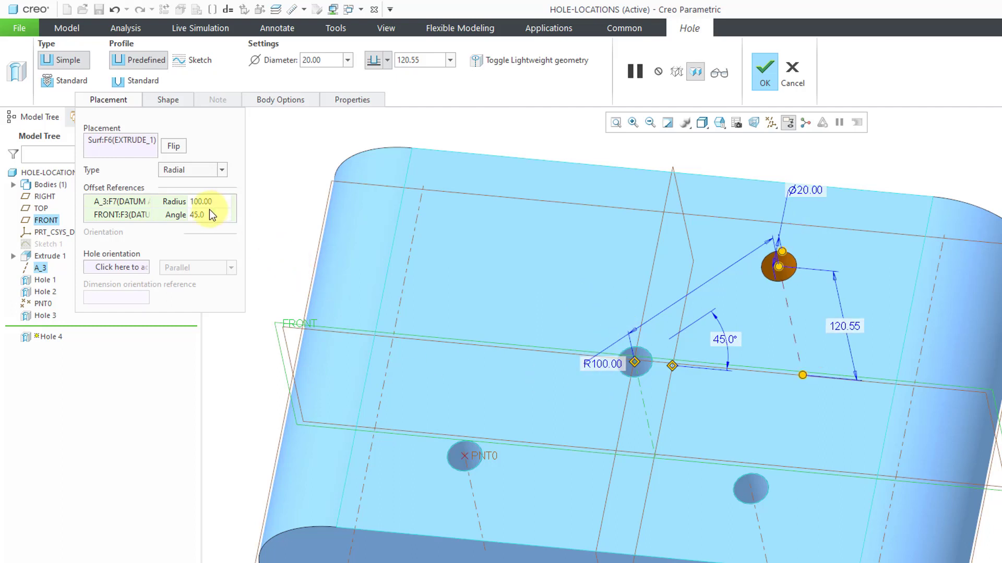
- Switch the hole's placement type from Radial to Diameter and complete the hole
click(222, 169)
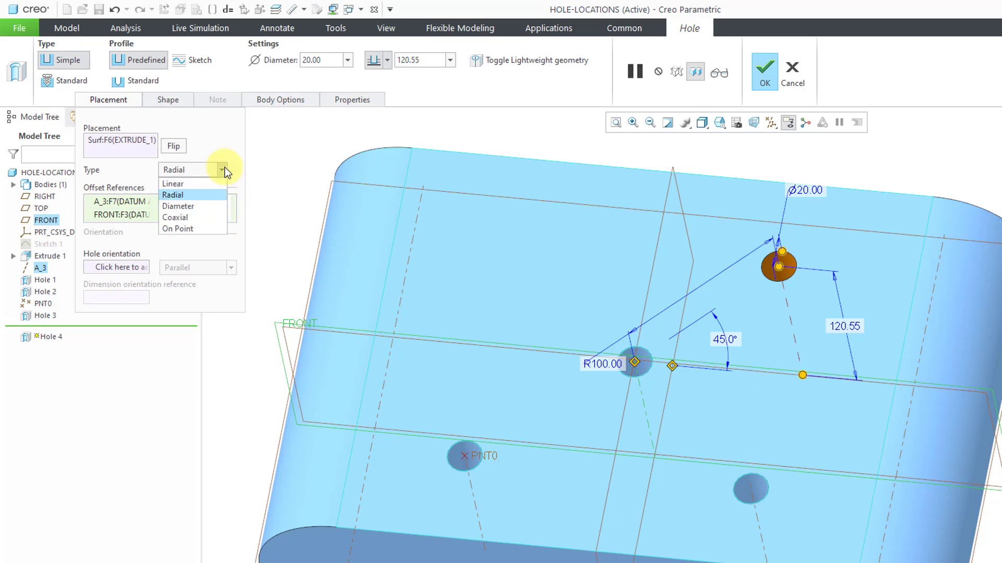
click(204, 207)
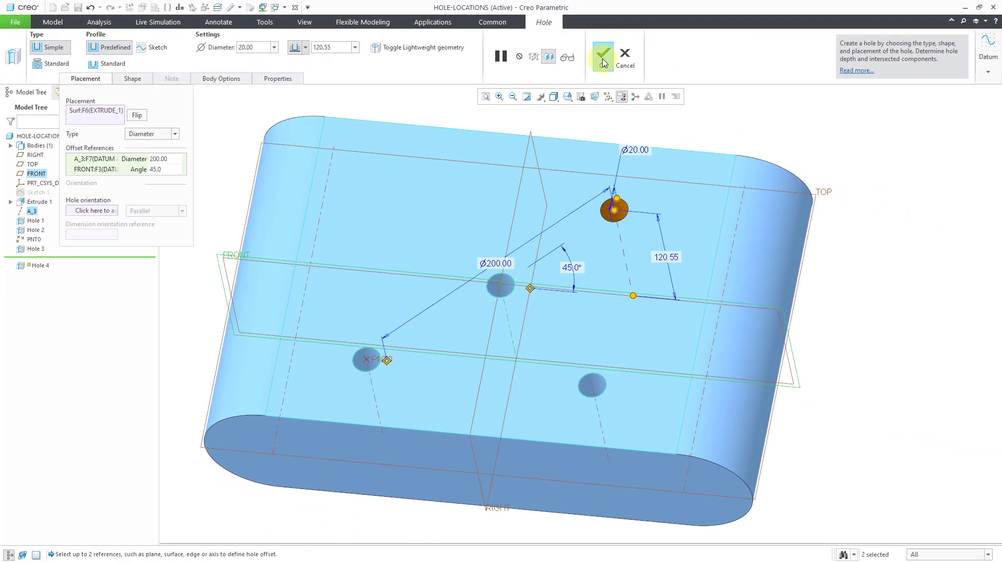
click(603, 56)
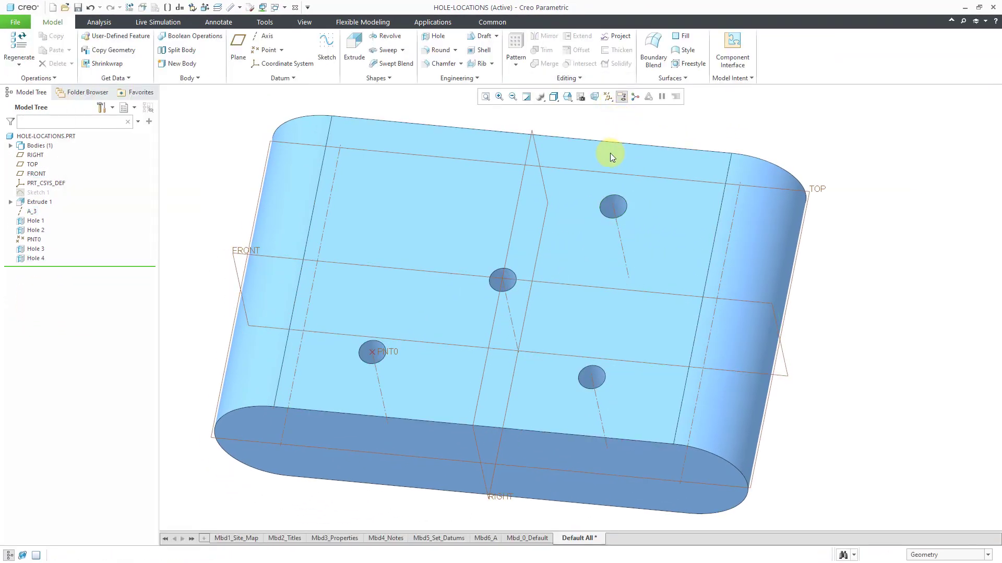
- Start another simple 20 mm diameter hole on the block's rounded side surface and show its placement settings
middle_drag(608, 152, 605, 206)
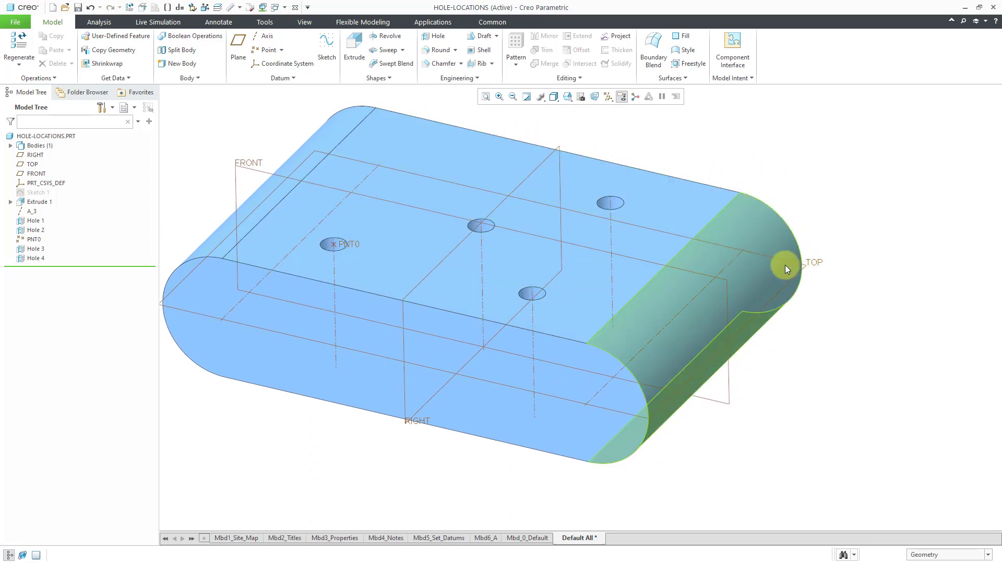
click(436, 35)
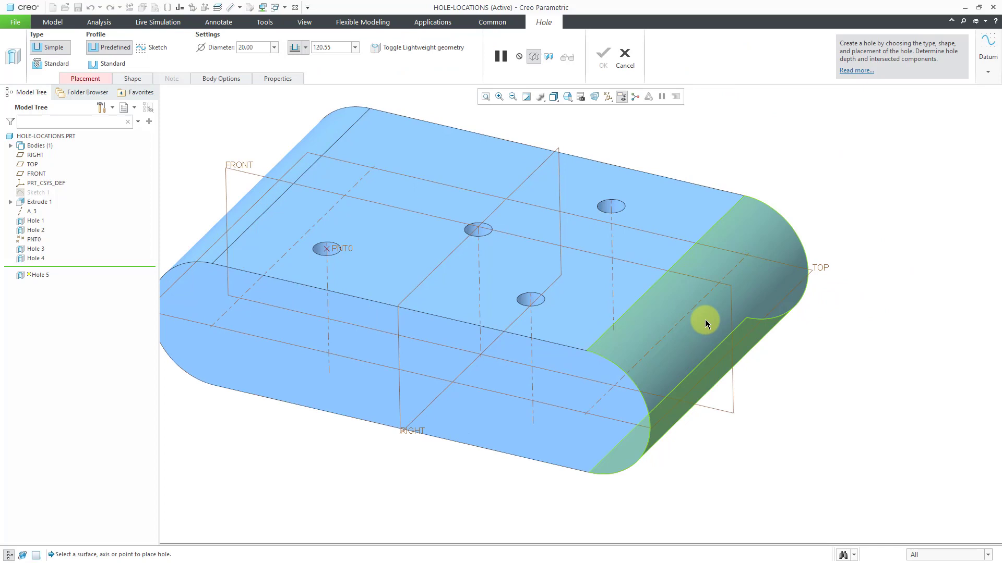
click(706, 320)
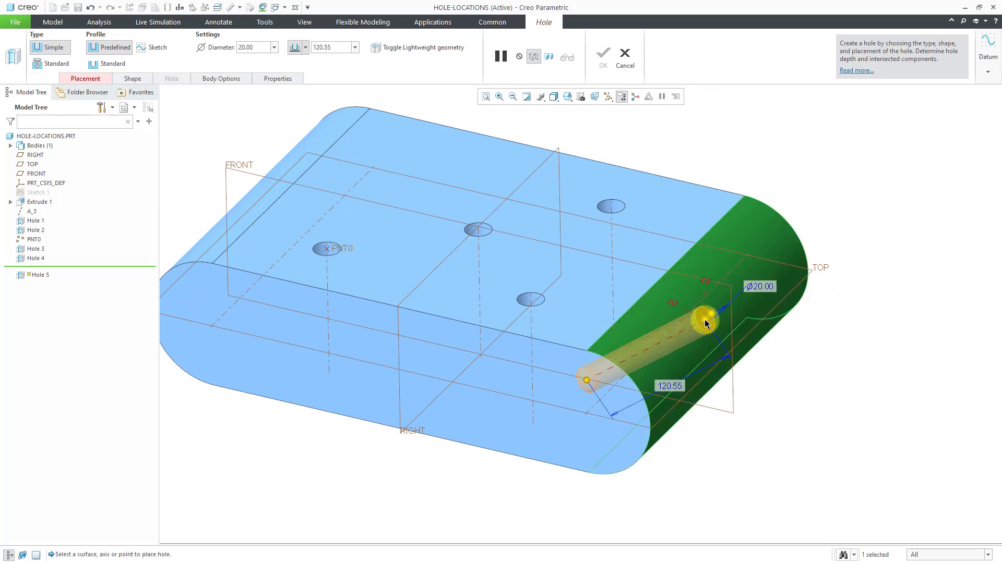
click(98, 81)
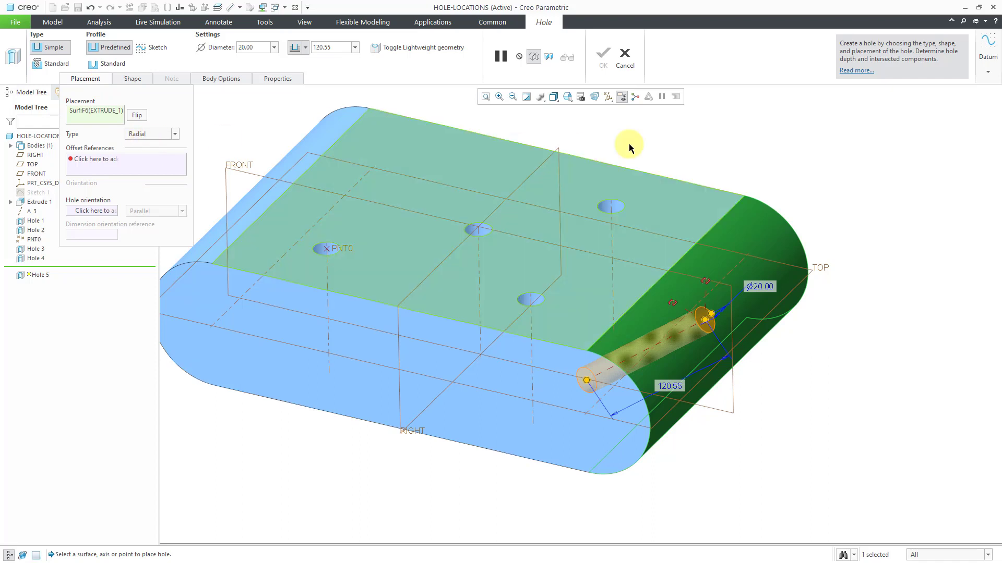
- Assign the TOP datum plane and the block's flat front end face as the radial hole's offset references
right_click(855, 141)
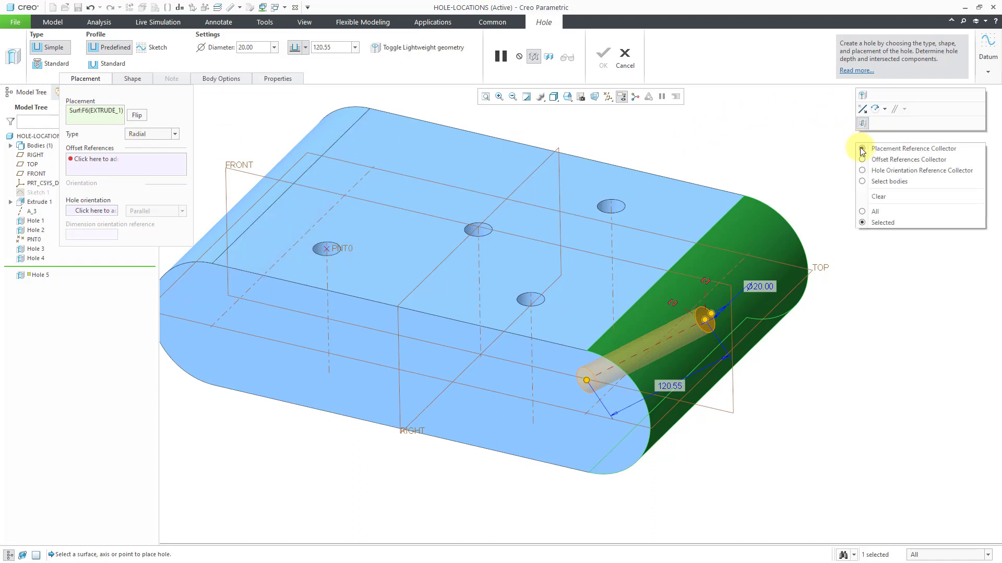
click(880, 159)
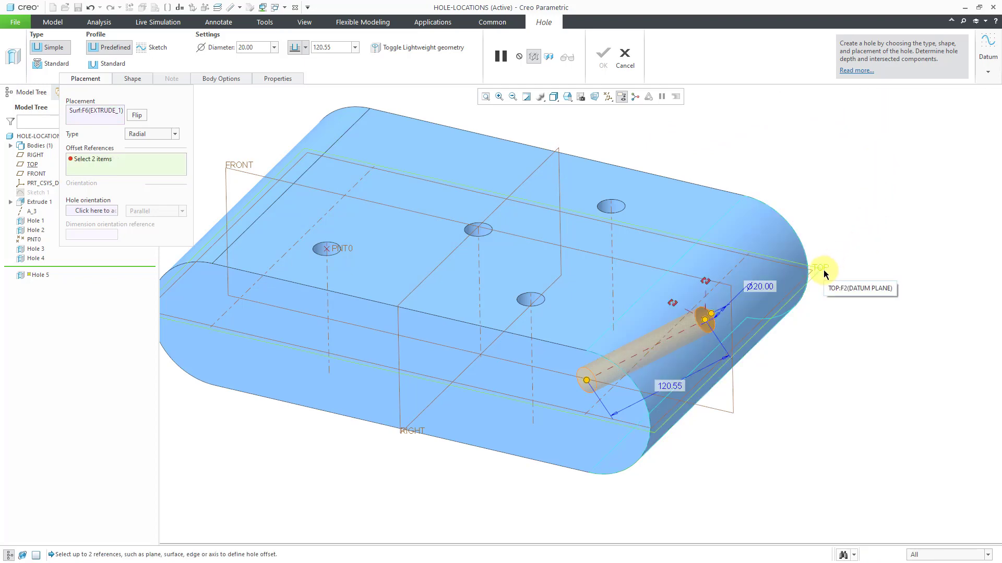
click(823, 270)
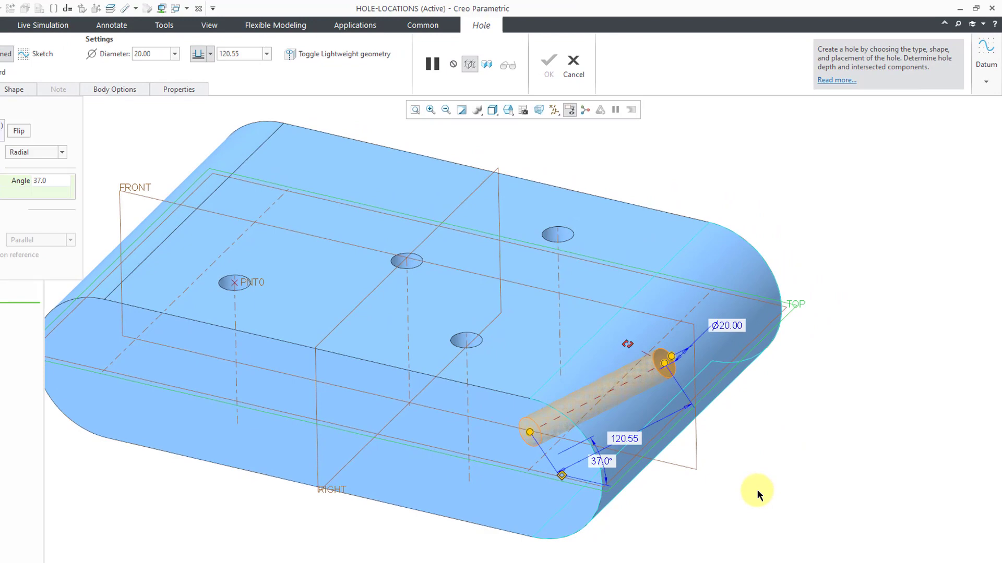
middle_drag(709, 497, 725, 476)
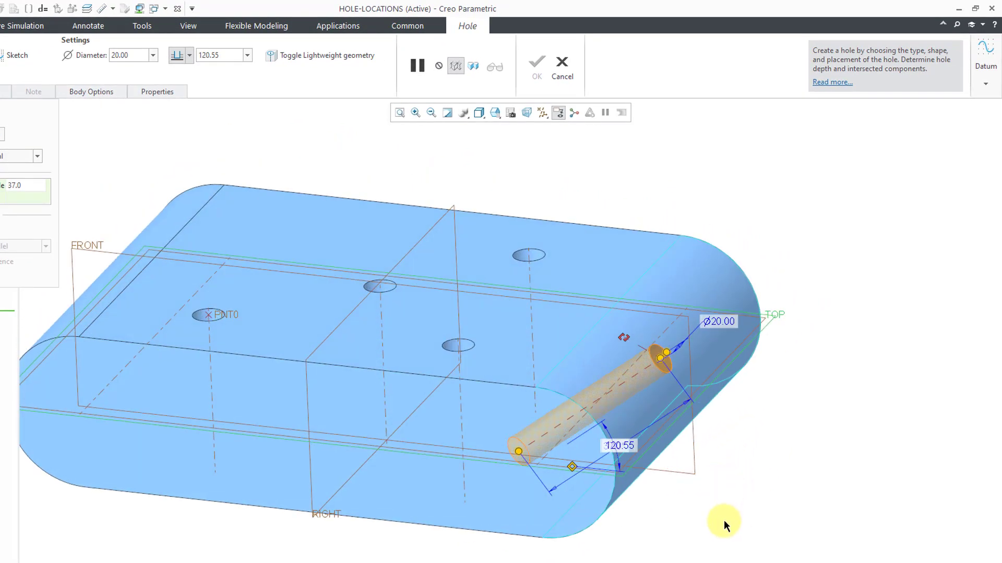
click(529, 501)
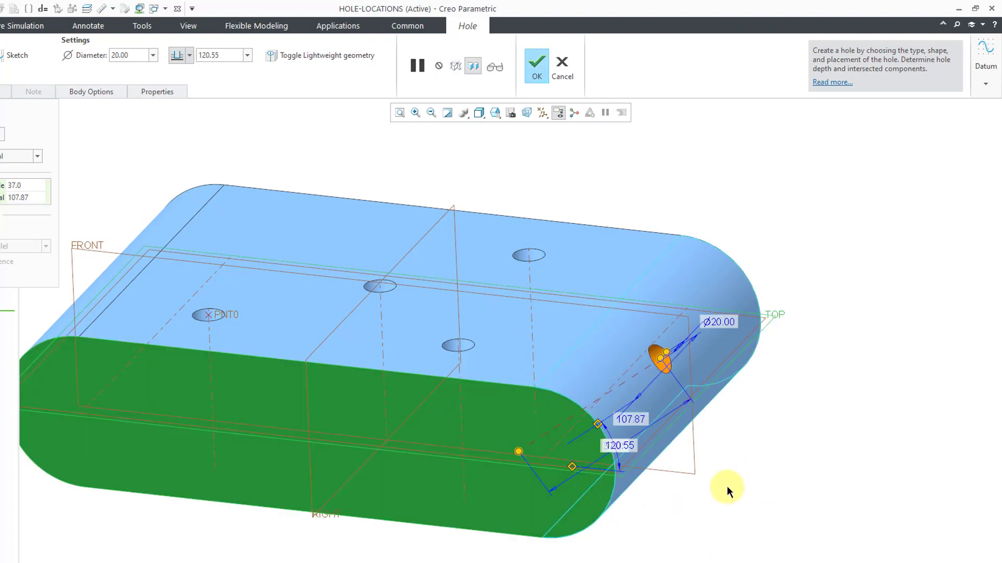
- Set the radial hole's axial distance from the front end face to 100 and its angle from the TOP plane to 30°
middle_drag(727, 487, 698, 465)
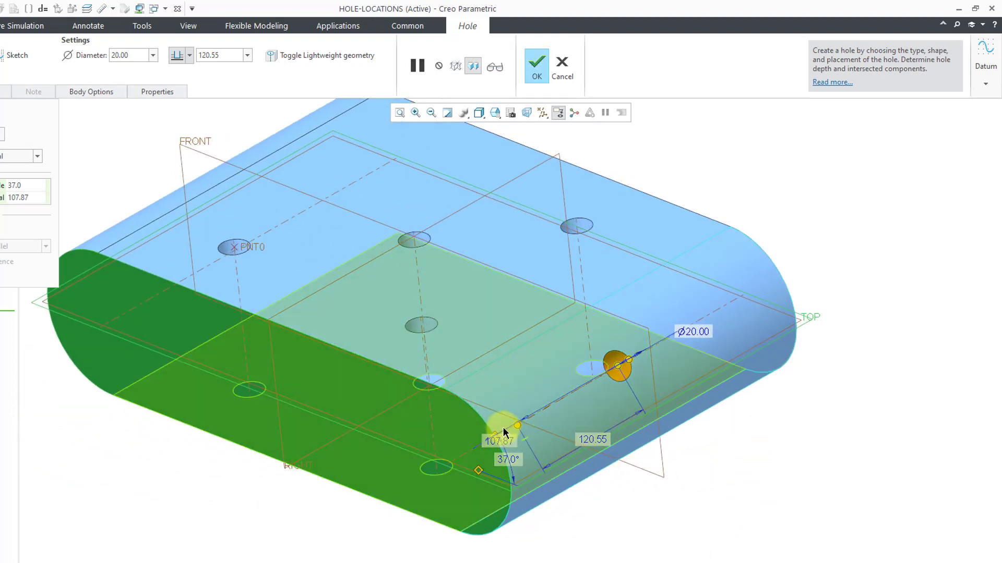
double_click(503, 440)
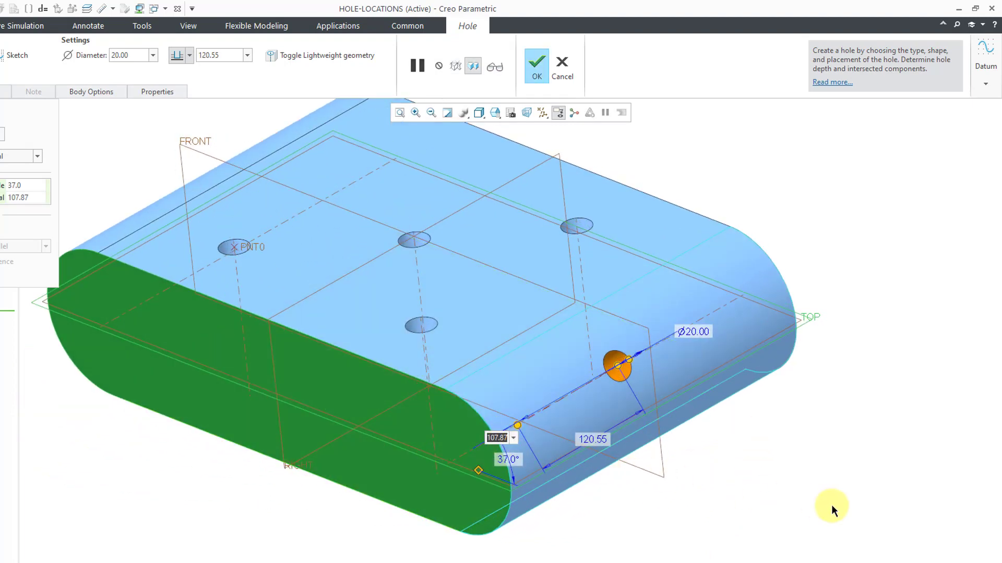
text(100)
key(Return)
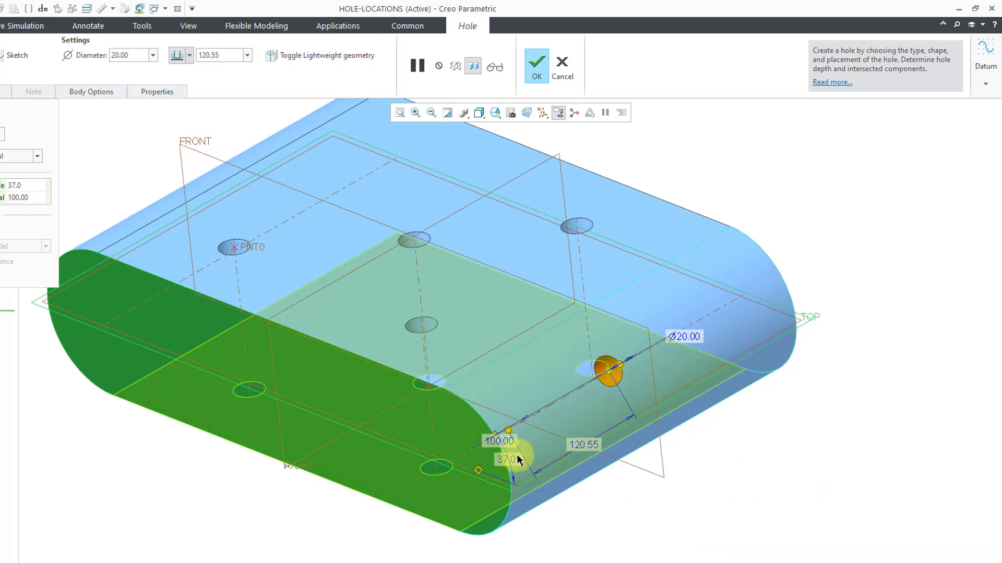
double_click(513, 457)
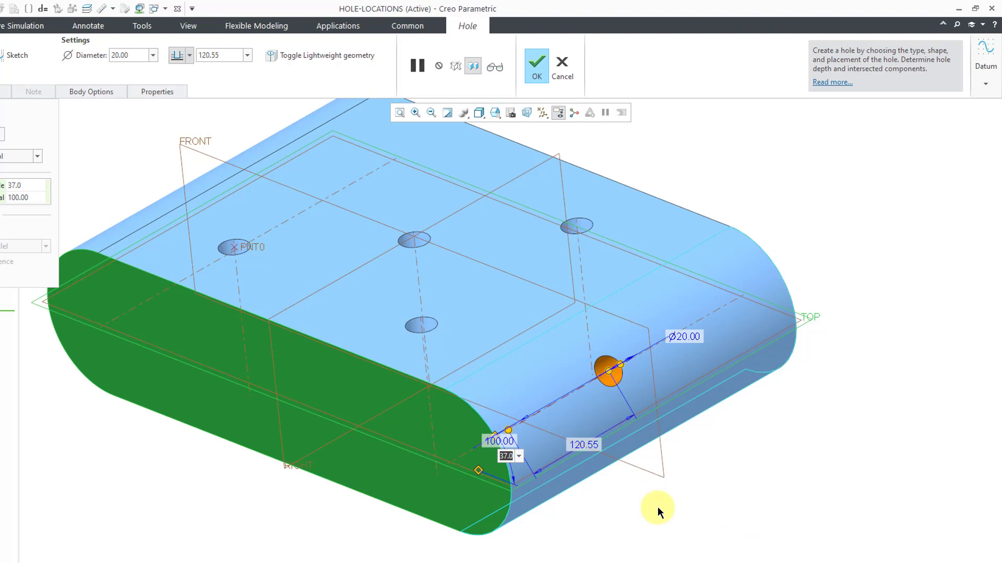
text(30)
key(Return)
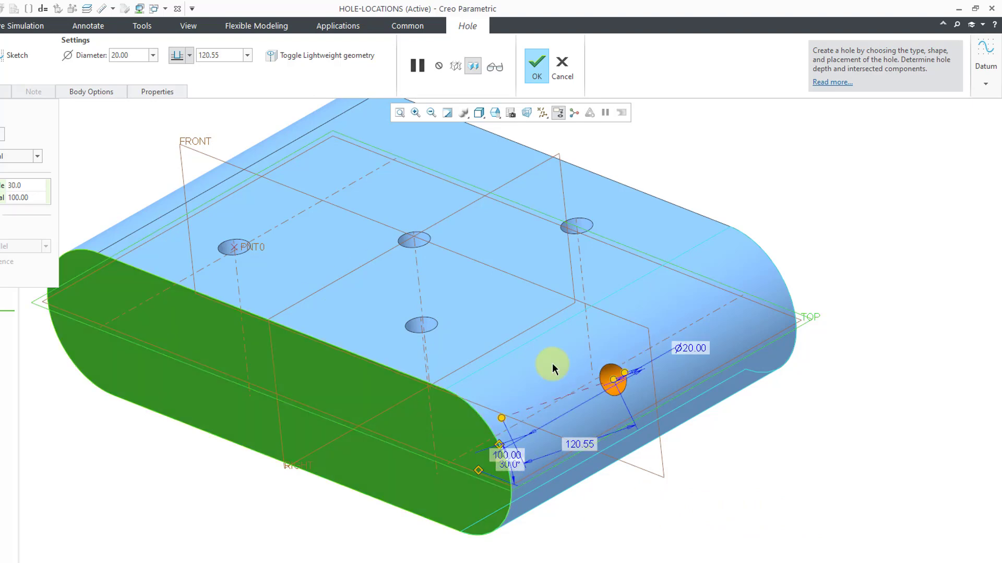
- Set the depth of the hole on the rounded surface to To Next and complete the hole
middle_drag(656, 443, 505, 446)
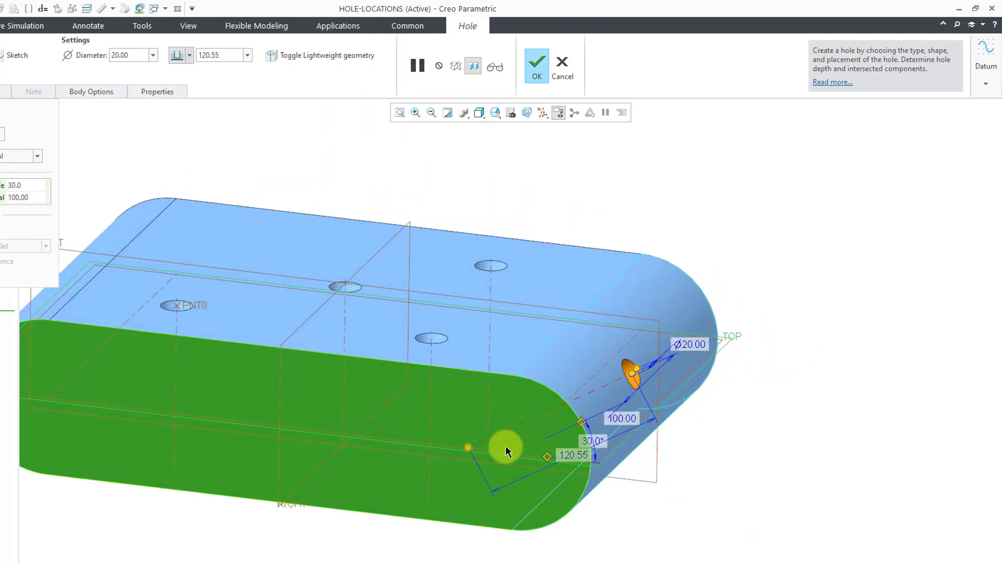
right_click(468, 449)
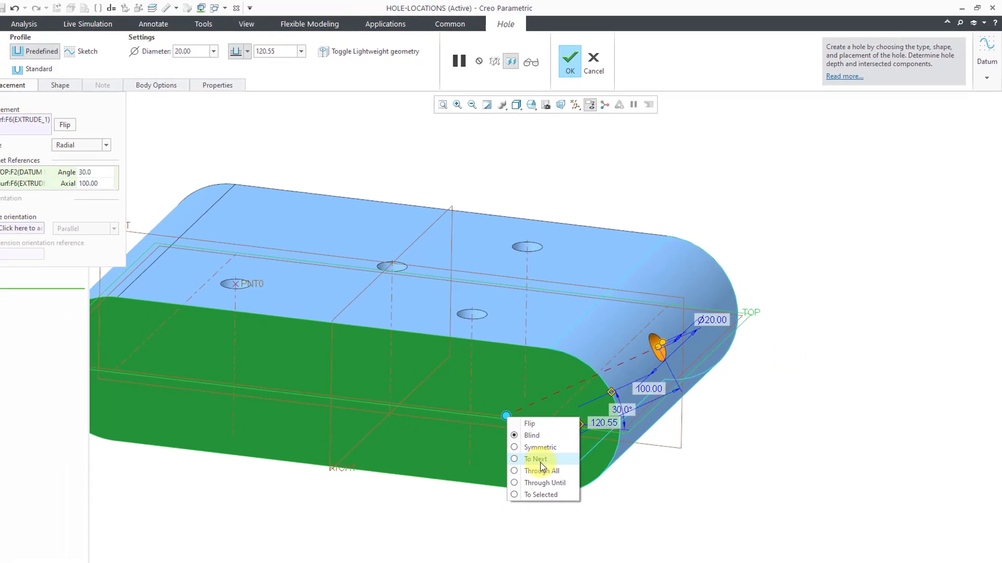
click(537, 460)
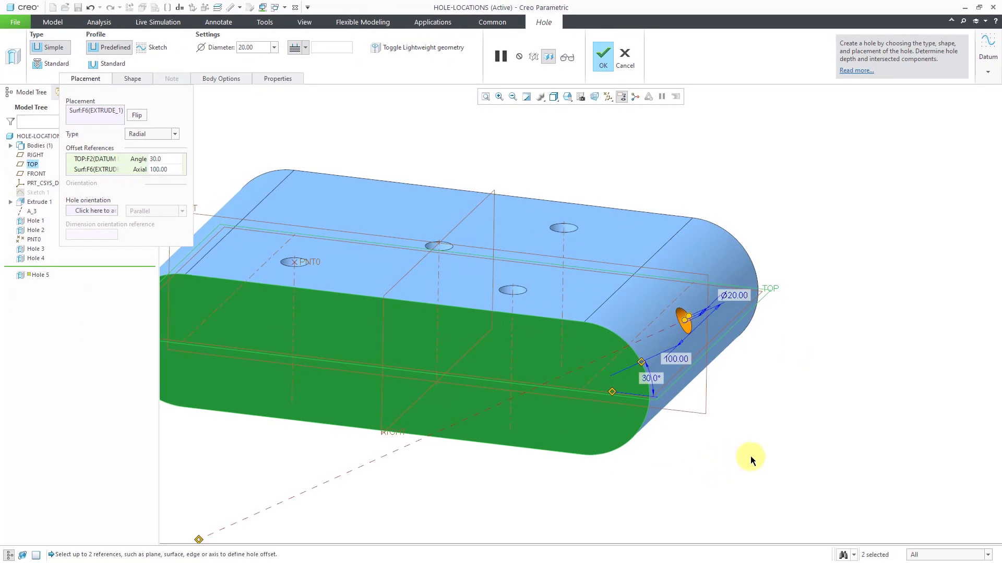
middle_click(750, 456)
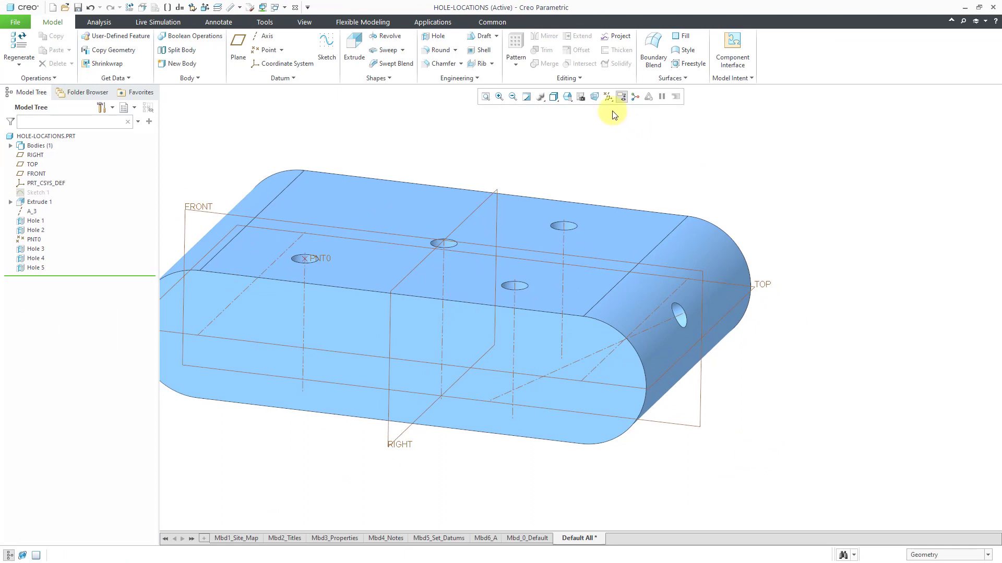
- Turn off the display of datum axes, points and planes in the model
click(606, 97)
click(636, 121)
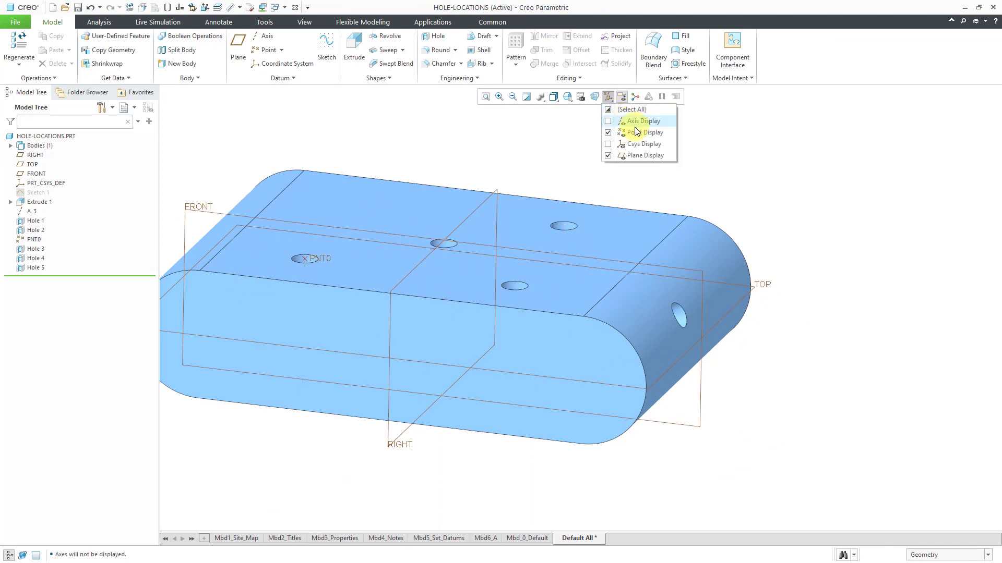
click(635, 133)
click(638, 157)
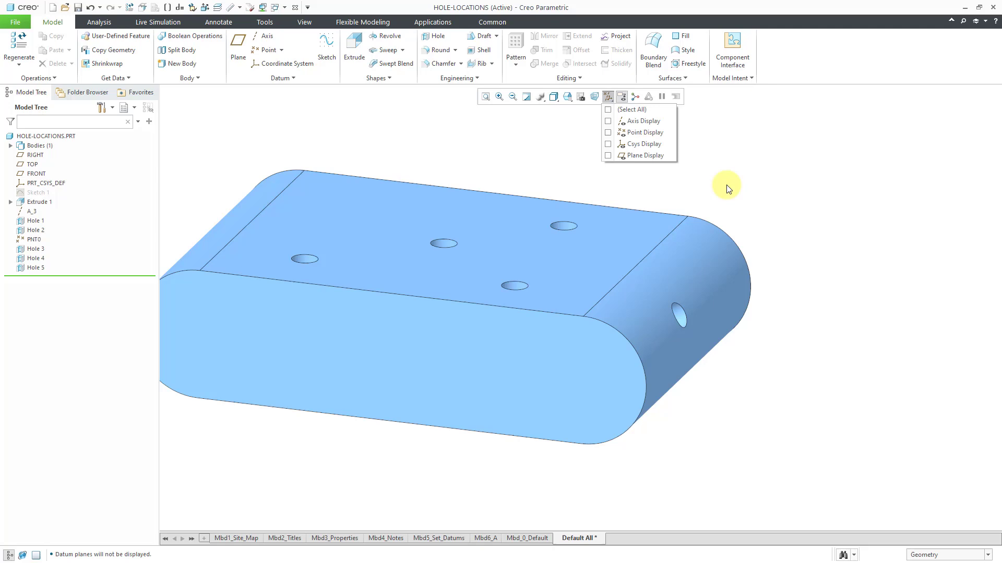
middle_drag(726, 186, 774, 183)
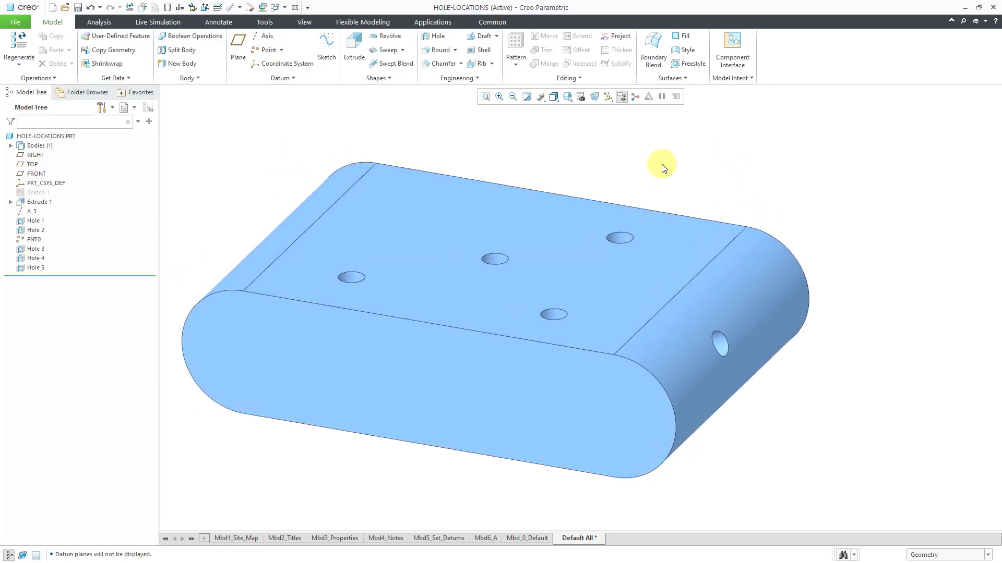